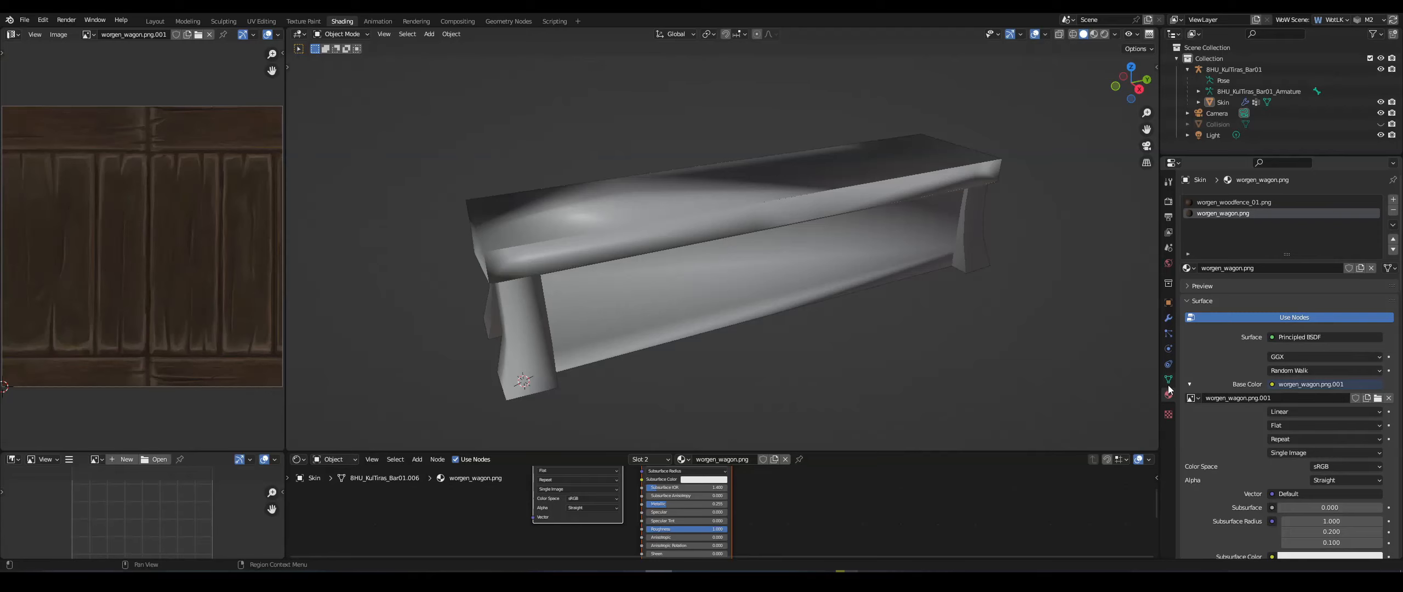
- Clear the bench mesh's custom split normals data and disable Auto Smooth
{"action": "left_click", "coordinate": [1168, 379]}
{"action": "scroll", "coordinate": [1258, 450], "scroll_direction": "down", "scroll_amount": 2}
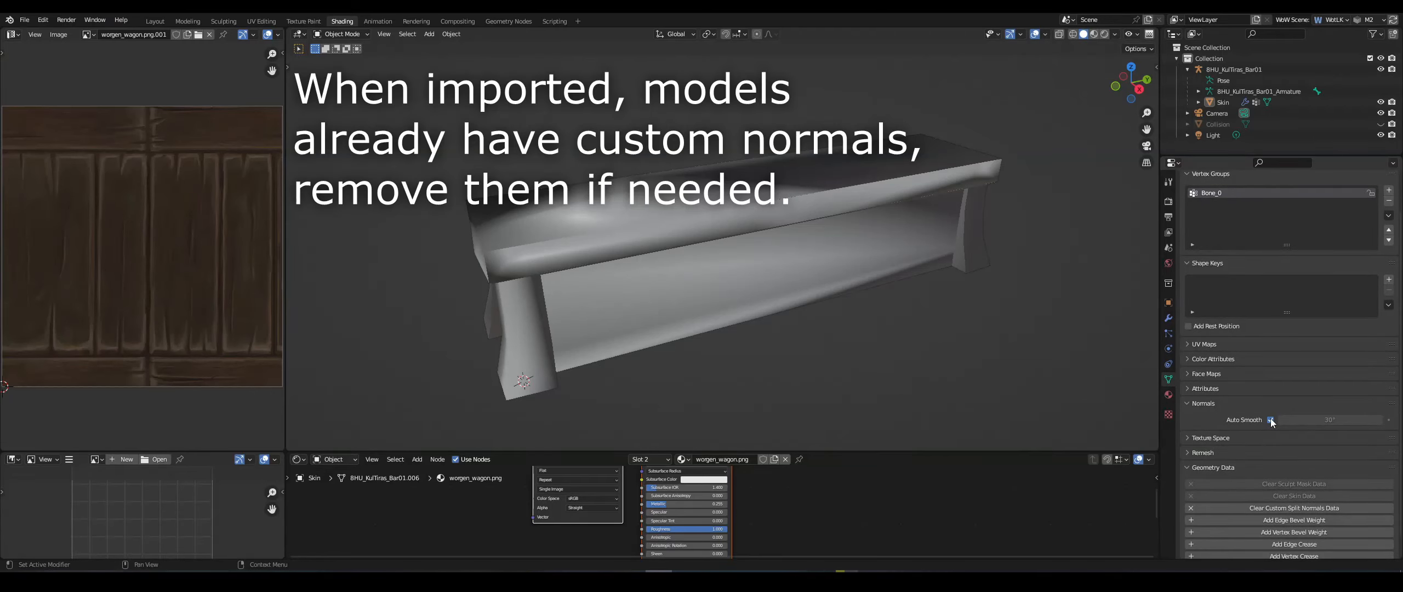
{"action": "left_click", "coordinate": [1308, 508]}
{"action": "middle_click_drag", "start_coordinate": [817, 296], "coordinate": [978, 203]}
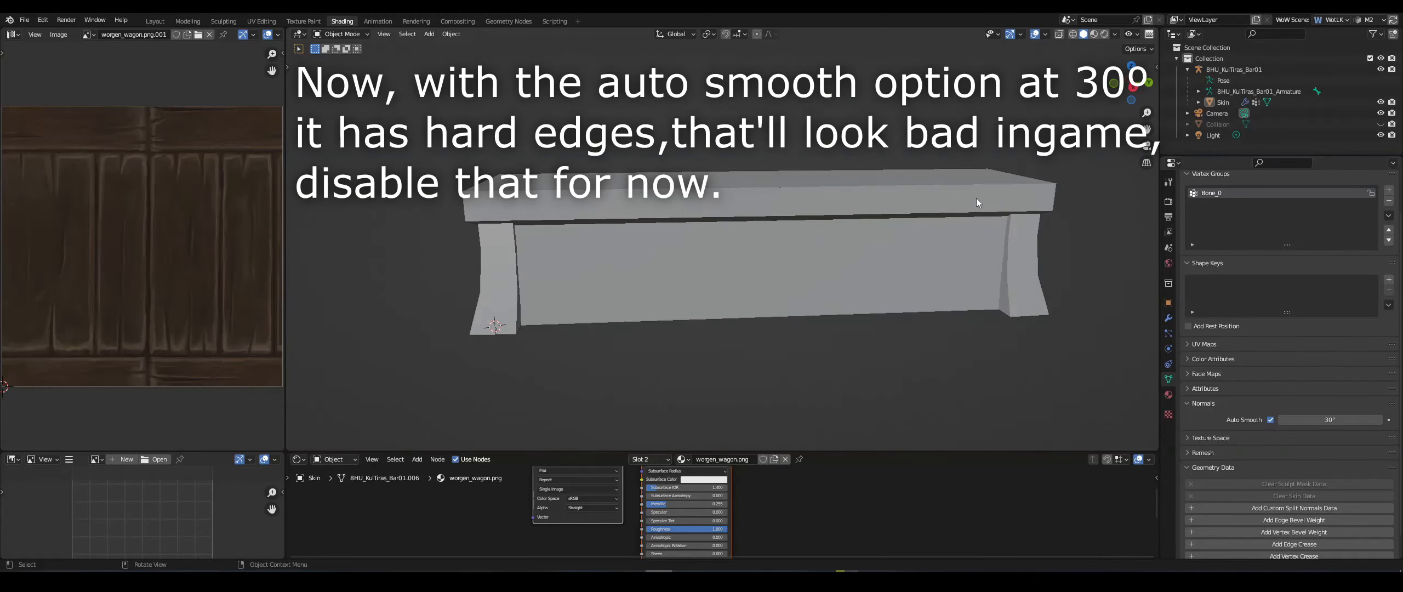
{"action": "left_click", "coordinate": [1270, 420]}
{"action": "middle_click_drag", "start_coordinate": [802, 276], "coordinate": [752, 251]}
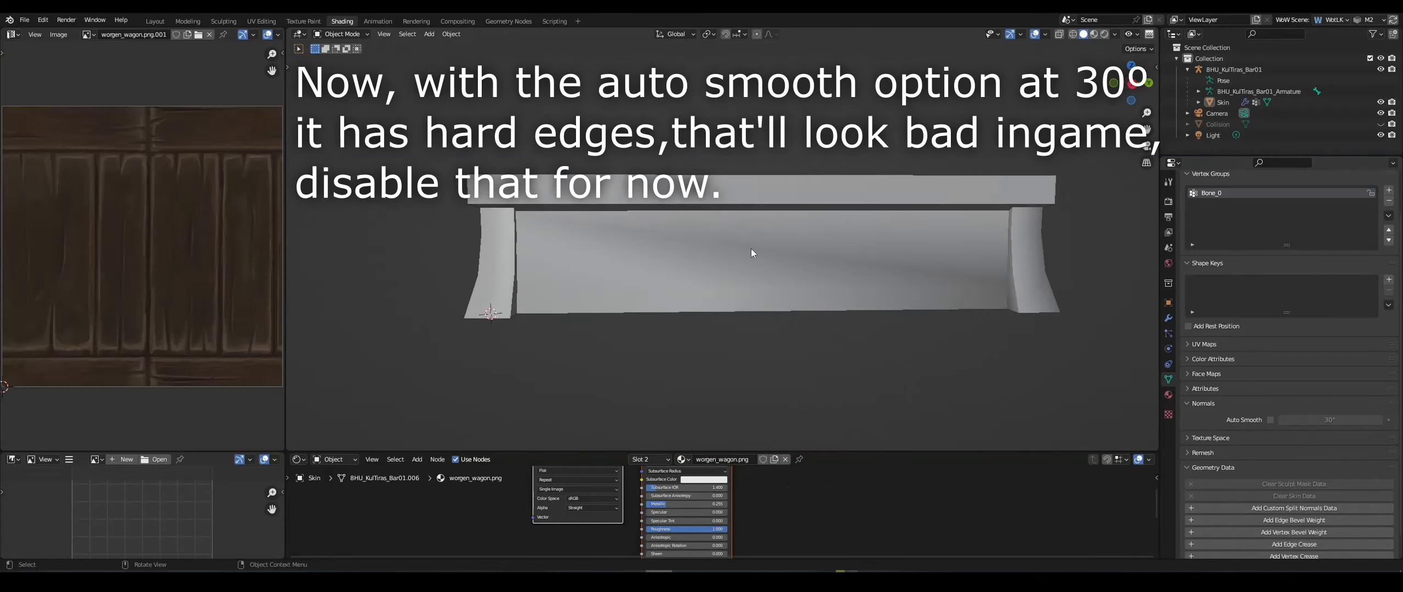
- Split the long front panel faces and the other unconnected parts from the rest of the bench mesh
{"action": "key", "text": "Tab"}
{"action": "left_click_drag", "start_coordinate": [752, 258], "coordinate": [757, 297]}
{"action": "middle_click_drag", "start_coordinate": [761, 297], "coordinate": [931, 277]}
{"action": "right_click", "coordinate": [931, 277]}
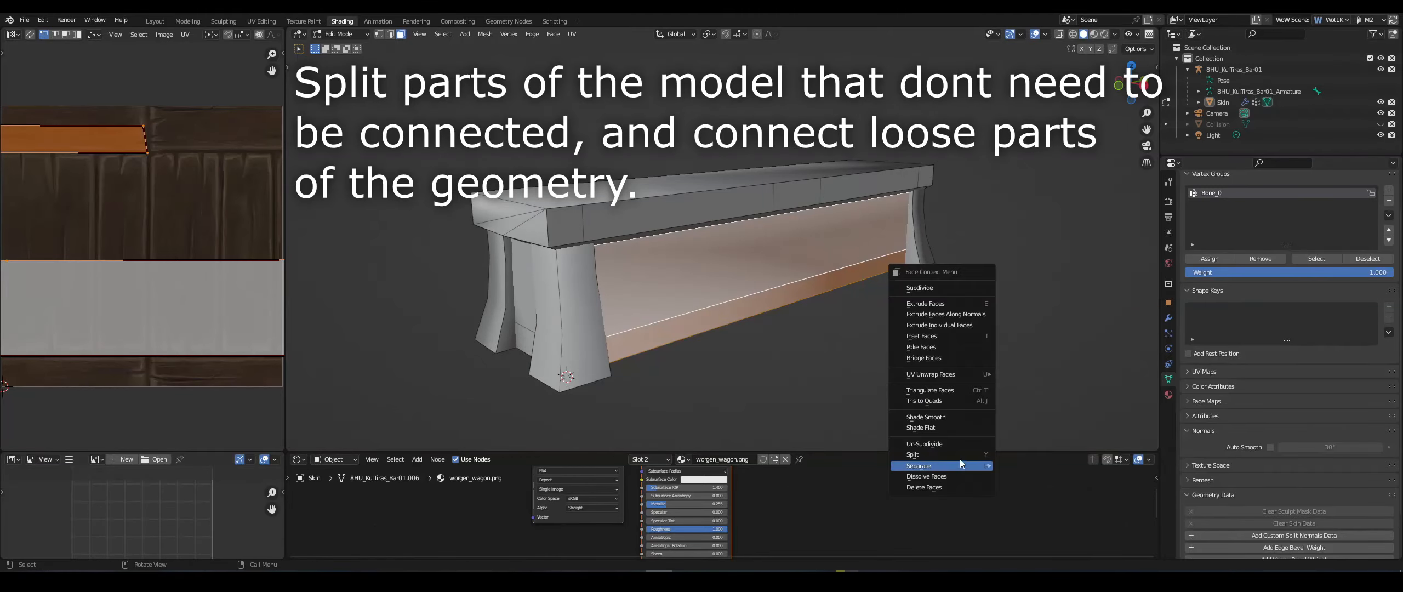
{"action": "left_click", "coordinate": [960, 454]}
{"action": "middle_click_drag", "start_coordinate": [877, 307], "coordinate": [964, 306]}
{"action": "right_click", "coordinate": [981, 337]}
{"action": "left_click", "coordinate": [1003, 515]}
{"action": "middle_click_drag", "start_coordinate": [822, 323], "coordinate": [632, 323]}
{"action": "right_click", "coordinate": [1033, 344]}
{"action": "left_click", "coordinate": [1055, 521]}
- Show the textures in the viewport and move the vertex on the tabletop's long upper edge beside the central swirl plank
{"action": "middle_click_drag", "start_coordinate": [728, 263], "coordinate": [855, 241]}
{"action": "key", "text": "1"}
{"action": "key", "text": "z"}
{"action": "right_click", "coordinate": [876, 286]}
{"action": "left_click", "coordinate": [890, 461]}
{"action": "middle_click_drag", "start_coordinate": [899, 329], "coordinate": [933, 285]}
{"action": "scroll", "coordinate": [933, 284], "scroll_direction": "up", "scroll_amount": 4}
{"action": "key", "text": "g"}
{"action": "left_click", "coordinate": [931, 246]}
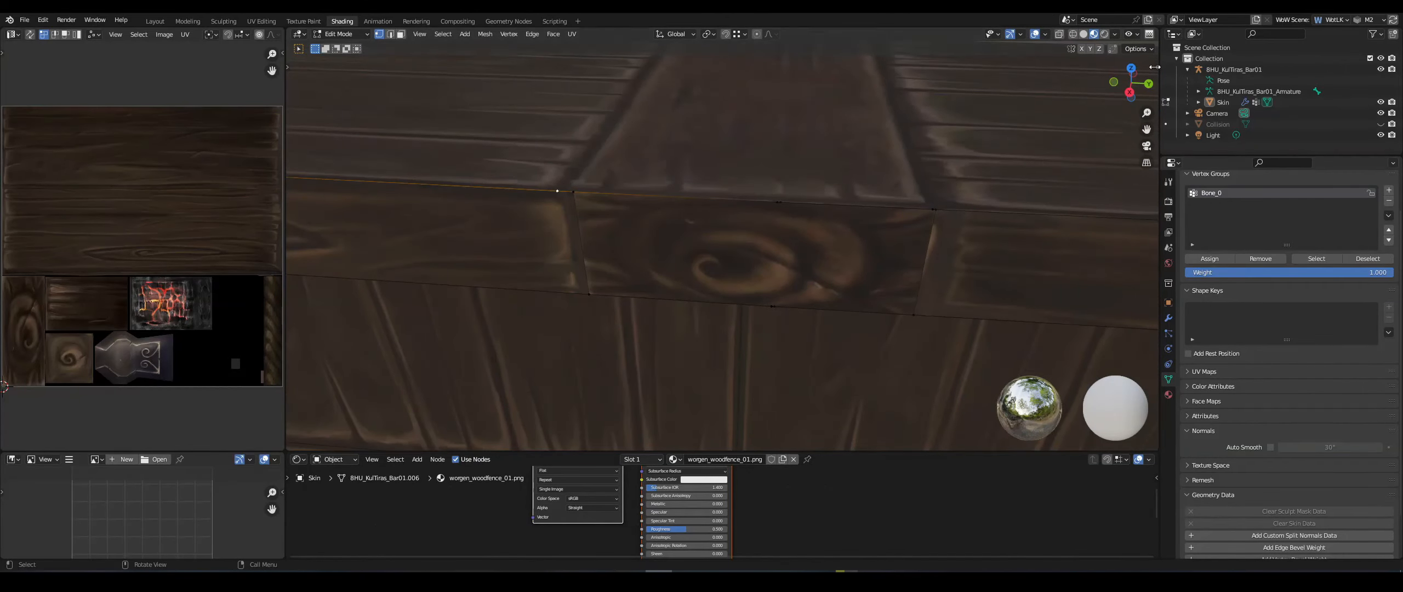
- Reveal the tool options and, with Correct Face Attributes on, move the tabletop edge vertex about 0.785 m along Y
{"action": "left_click", "coordinate": [1153, 67]}
{"action": "middle_click_drag", "start_coordinate": [885, 229], "coordinate": [822, 115]}
{"action": "key", "text": "g"}
{"action": "right_click", "coordinate": [614, 249]}
{"action": "key", "text": "2"}
{"action": "middle_click_drag", "start_coordinate": [615, 250], "coordinate": [712, 282]}
{"action": "right_click", "coordinate": [713, 282]}
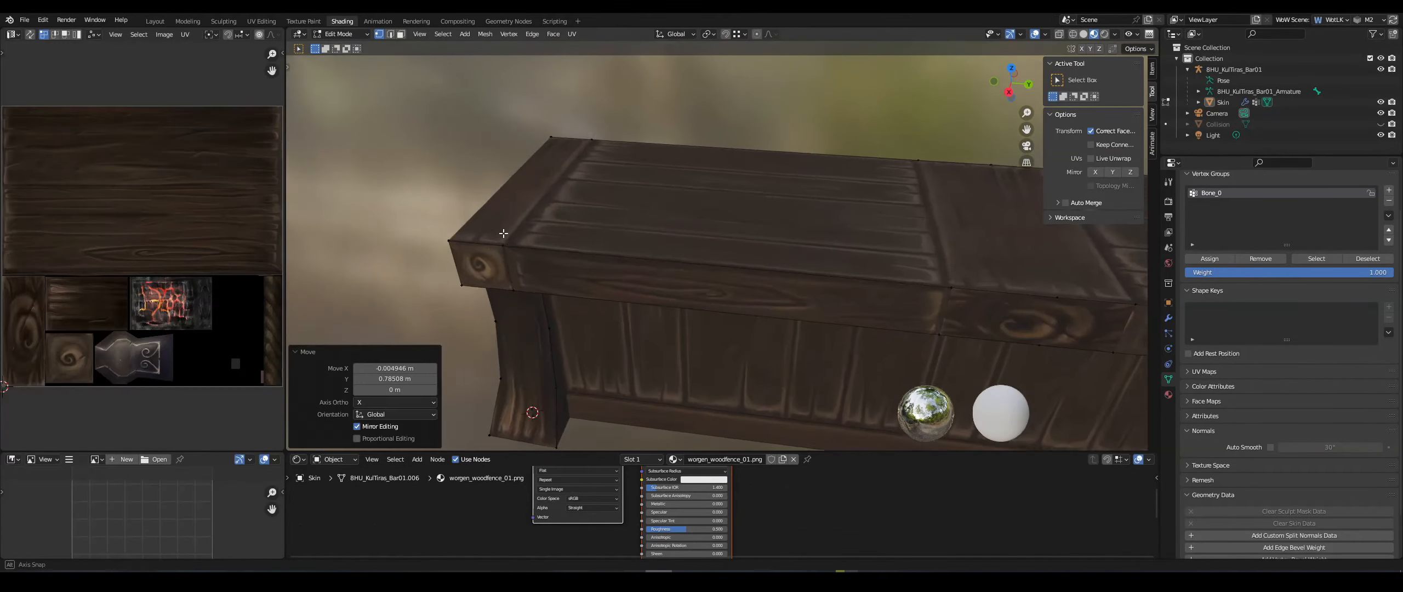
- Select the long upper edge along the tabletop's side and check how the neighbouring geometry connects
{"action": "key", "text": "2"}
{"action": "middle_click_drag", "start_coordinate": [503, 232], "coordinate": [696, 256]}
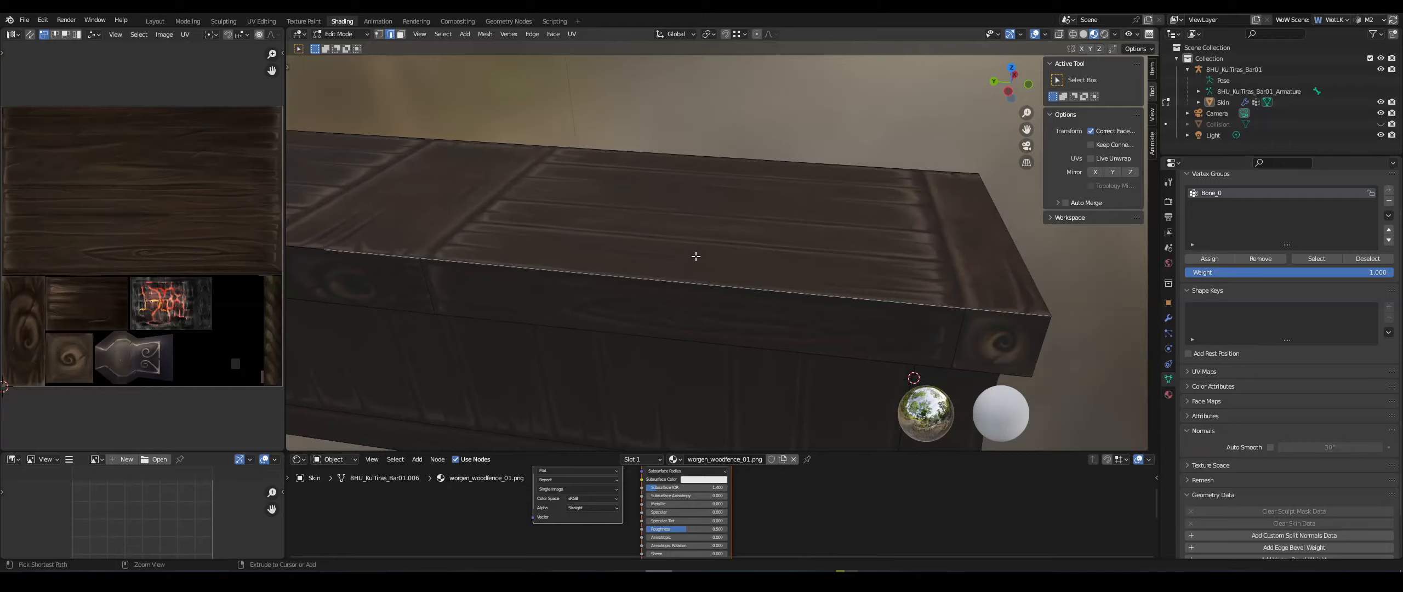
{"action": "key", "text": "2"}
{"action": "middle_click_drag", "start_coordinate": [765, 298], "coordinate": [396, 48]}
{"action": "mouse_move", "coordinate": [776, 256]}
{"action": "middle_mouse_down"}
{"action": "mouse_move", "coordinate": [761, 250]}
{"action": "mouse_move", "coordinate": [720, 288]}
{"action": "mouse_move", "coordinate": [611, 234]}
{"action": "mouse_move", "coordinate": [781, 167]}
{"action": "mouse_move", "coordinate": [532, 179]}
{"action": "mouse_move", "coordinate": [873, 185]}
{"action": "mouse_move", "coordinate": [667, 178]}
{"action": "mouse_move", "coordinate": [758, 226]}
{"action": "middle_mouse_up"}
{"action": "key", "text": "z"}
{"action": "key", "text": "z"}
{"action": "scroll", "coordinate": [758, 227], "scroll_direction": "down", "scroll_amount": 4}
- Select the bench's leg faces and hide the legs, leaving only the tabletop and body for editing
{"action": "left_click", "coordinate": [726, 257], "text": "shift"}
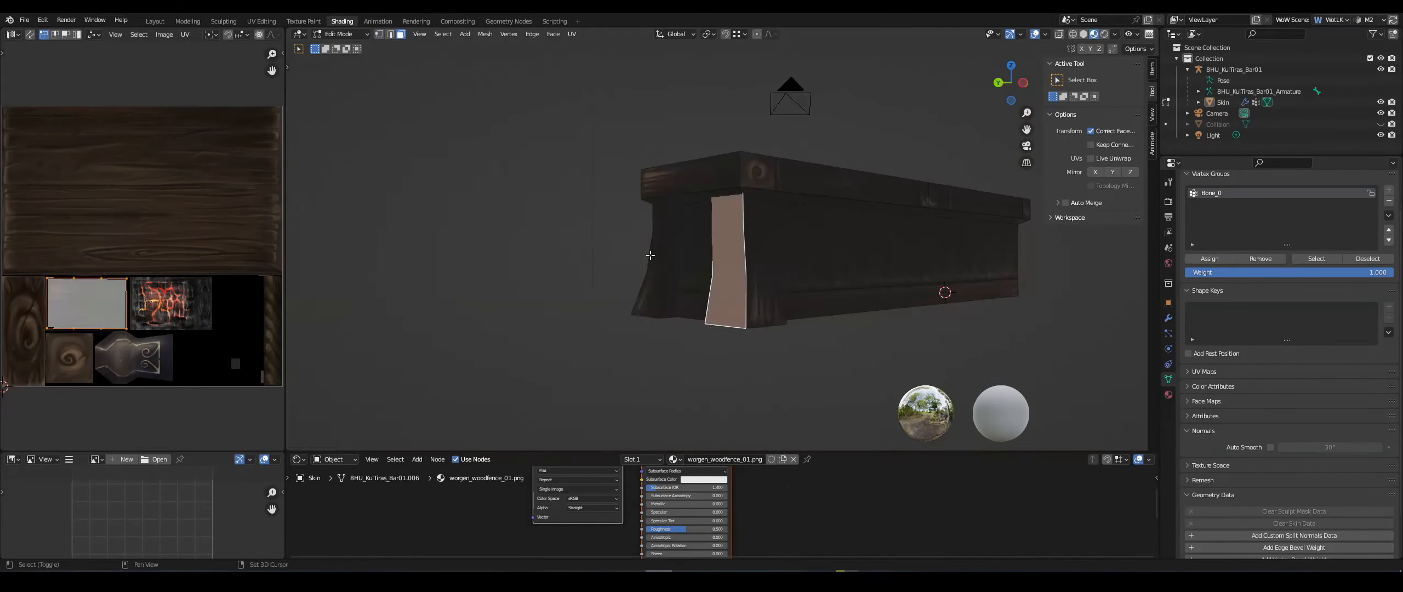
{"action": "middle_click_drag", "start_coordinate": [710, 162], "coordinate": [800, 189]}
{"action": "key", "text": "2"}
{"action": "key", "text": "2"}
{"action": "middle_click_drag", "start_coordinate": [615, 142], "coordinate": [805, 230]}
{"action": "right_click", "coordinate": [805, 230]}
{"action": "left_click", "coordinate": [794, 229]}
- Turn on Auto Merge and move the loose vertices of the tabletop and body onto their neighbours
{"action": "key", "text": "g"}
{"action": "middle_click_drag", "start_coordinate": [680, 209], "coordinate": [818, 213]}
{"action": "key", "text": "a"}
{"action": "left_click", "coordinate": [611, 157]}
{"action": "key", "text": "g"}
{"action": "left_click", "coordinate": [675, 168]}
{"action": "left_click", "coordinate": [1113, 49]}
{"action": "key", "text": "g"}
{"action": "left_click", "coordinate": [855, 126]}
{"action": "key", "text": "1"}
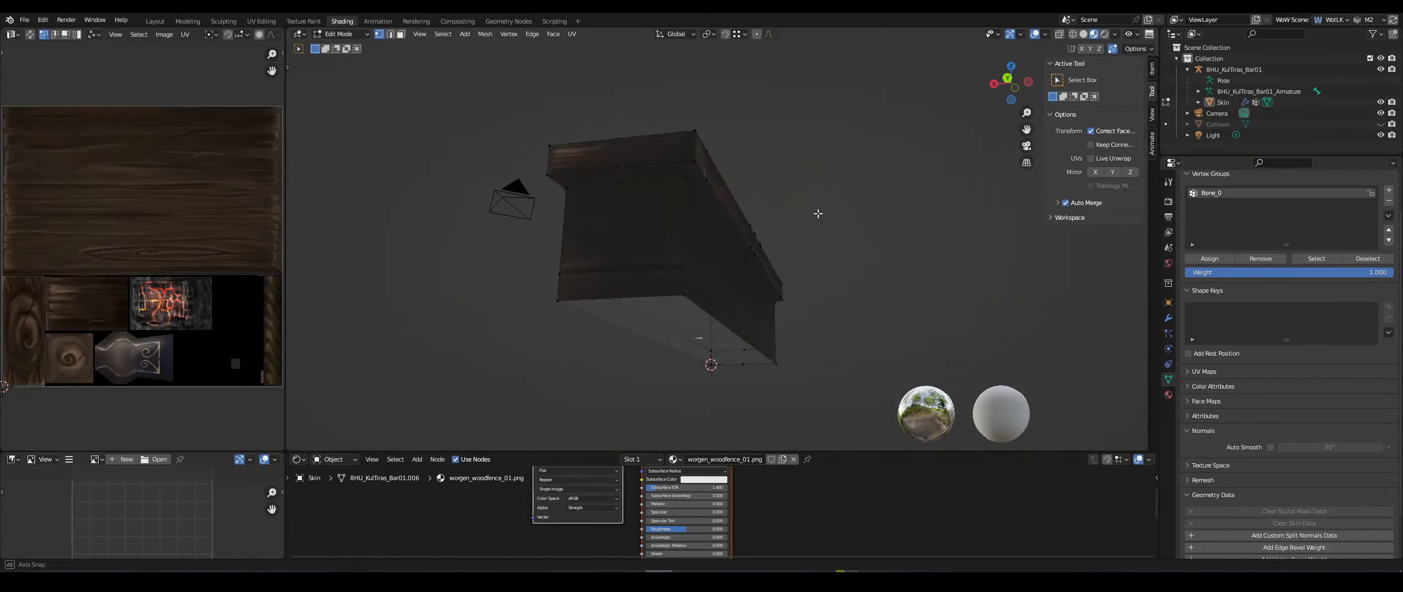
- Check the mesh in solid shading and move the tabletop's corner vertex along the X axis
{"action": "middle_click_drag", "start_coordinate": [733, 212], "coordinate": [864, 134]}
{"action": "middle_click_drag", "start_coordinate": [576, 262], "coordinate": [748, 288]}
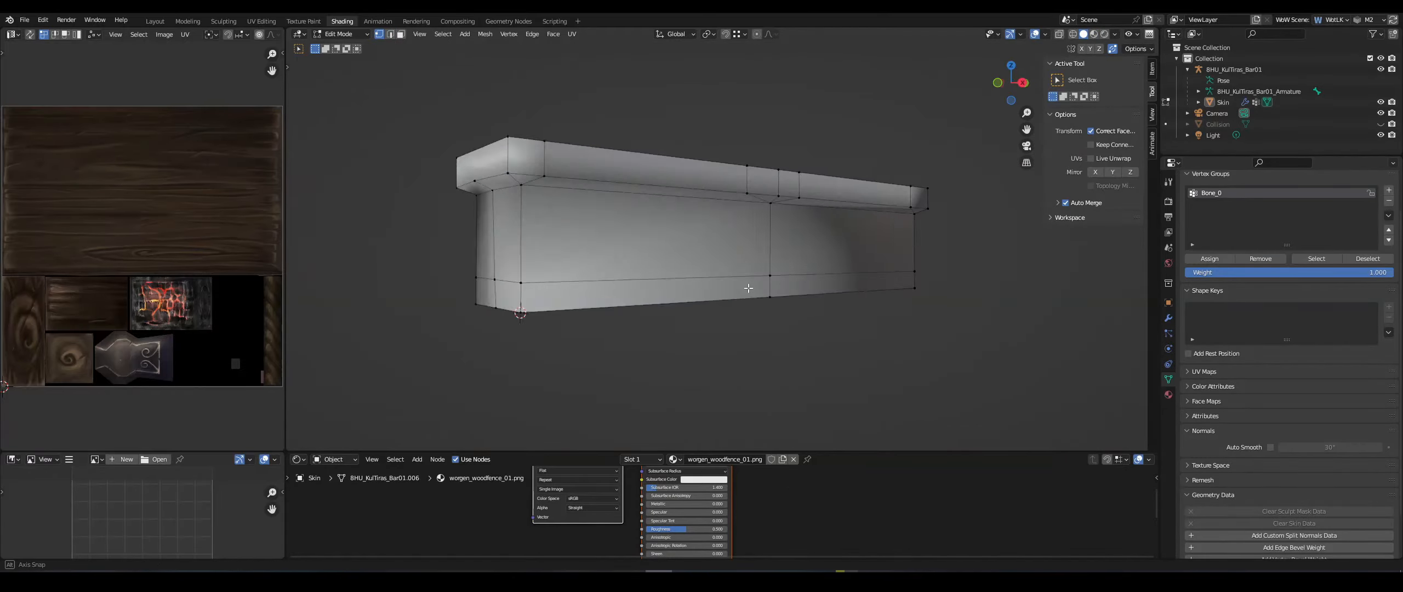
{"action": "middle_click_drag", "start_coordinate": [688, 248], "coordinate": [551, 197]}
{"action": "key", "text": "Tab"}
{"action": "key", "text": "Tab"}
{"action": "scroll", "coordinate": [551, 197], "scroll_direction": "up", "scroll_amount": 3}
{"action": "left_click", "coordinate": [478, 136]}
{"action": "key", "text": "g"}
{"action": "key", "text": "x"}
{"action": "left_click", "coordinate": [677, 204]}
- Display face orientation and flip the normals of the inverted faces along the tabletop's long side
{"action": "middle_click_drag", "start_coordinate": [677, 205], "coordinate": [802, 253]}
{"action": "key", "text": "Tab"}
{"action": "scroll", "coordinate": [801, 254], "scroll_direction": "up", "scroll_amount": 2}
{"action": "key", "text": "Tab"}
{"action": "left_click", "coordinate": [789, 263]}
{"action": "left_click", "coordinate": [1045, 34]}
{"action": "left_click", "coordinate": [989, 256]}
{"action": "left_click", "coordinate": [400, 34]}
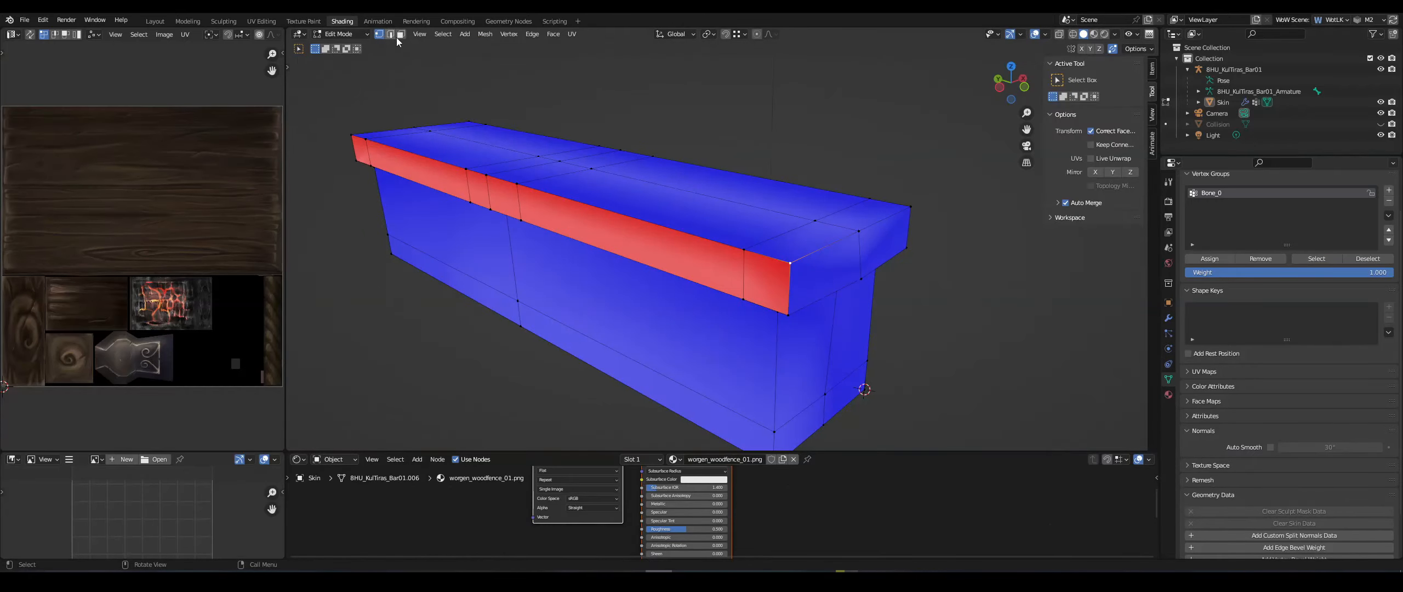
{"action": "left_click", "coordinate": [756, 221]}
{"action": "middle_click_drag", "start_coordinate": [668, 258], "coordinate": [876, 211]}
{"action": "left_click", "coordinate": [584, 208], "text": "ctrl"}
{"action": "key", "text": "alt+n"}
- Turn off the face orientation overlay and return to Object Mode with the whole textured bench shown
{"action": "middle_click_drag", "start_coordinate": [587, 208], "coordinate": [877, 230]}
{"action": "left_click", "coordinate": [874, 253]}
{"action": "left_click", "coordinate": [1045, 34]}
{"action": "left_click", "coordinate": [989, 257]}
{"action": "left_click", "coordinate": [379, 34]}
{"action": "key", "text": "g"}
{"action": "middle_click_drag", "start_coordinate": [541, 113], "coordinate": [601, 217]}
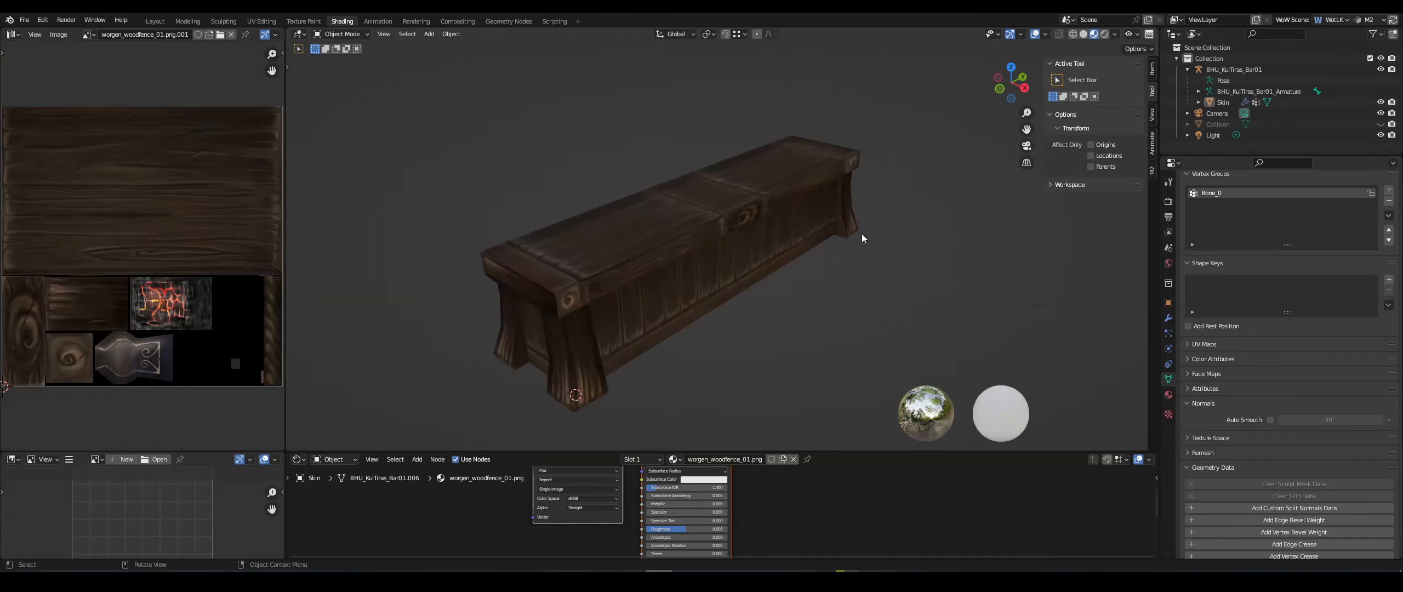
- Switch the viewport to solid shading and save the Blender file
{"action": "middle_click_drag", "start_coordinate": [861, 234], "coordinate": [973, 209]}
{"action": "left_click", "coordinate": [1084, 34]}
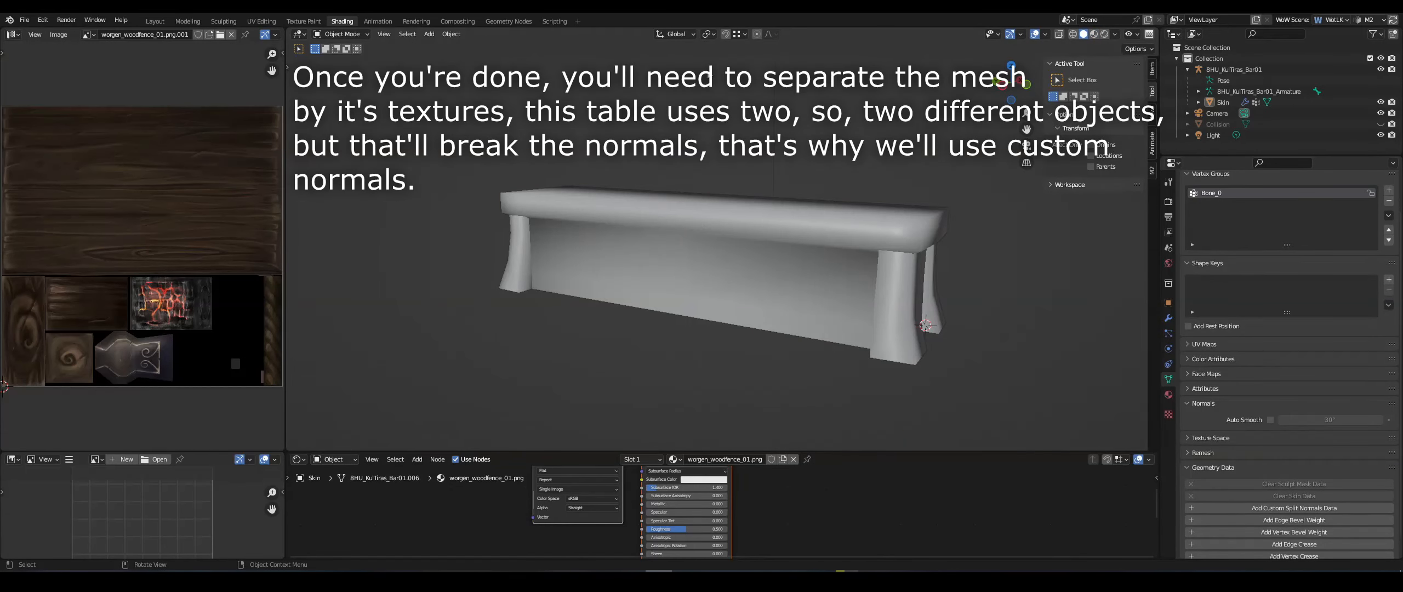
{"action": "left_click", "coordinate": [342, 50]}
{"action": "middle_click_drag", "start_coordinate": [576, 219], "coordinate": [886, 228]}
{"action": "key", "text": "ctrl+s"}
- Select the faces using the worgen_woodfence_01.png material and separate them into their own object
{"action": "key", "text": "Tab"}
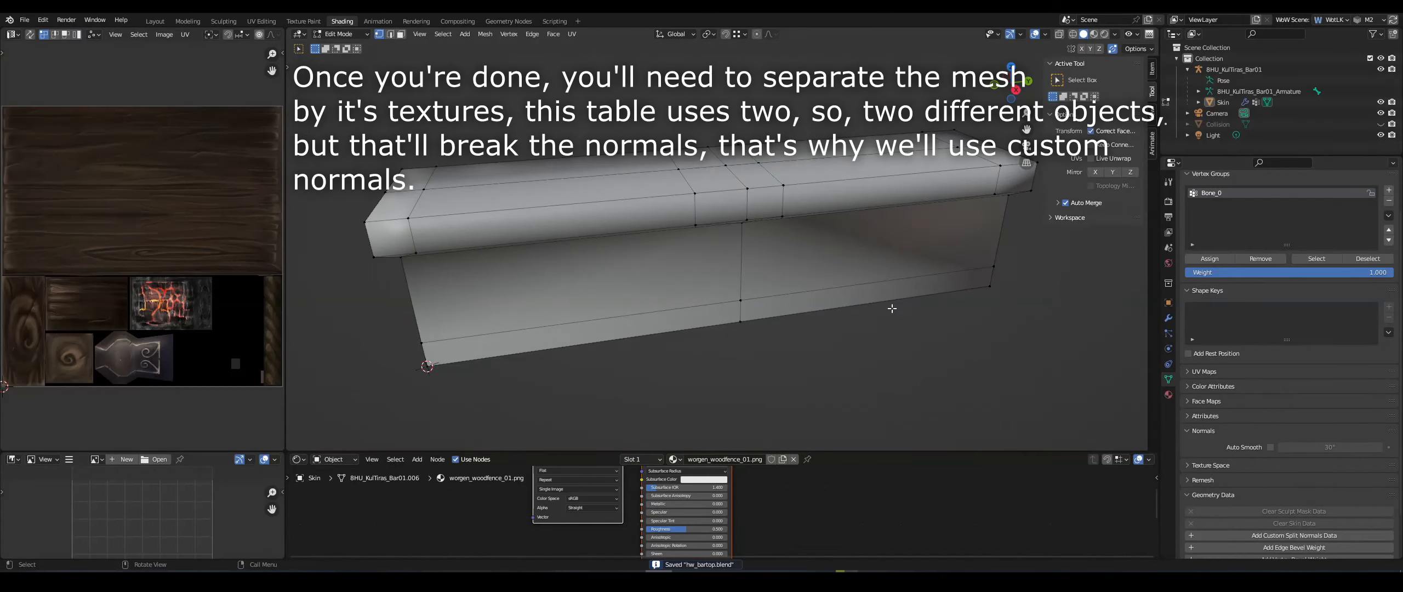
{"action": "middle_click_drag", "start_coordinate": [796, 352], "coordinate": [887, 356]}
{"action": "left_click", "coordinate": [1167, 394]}
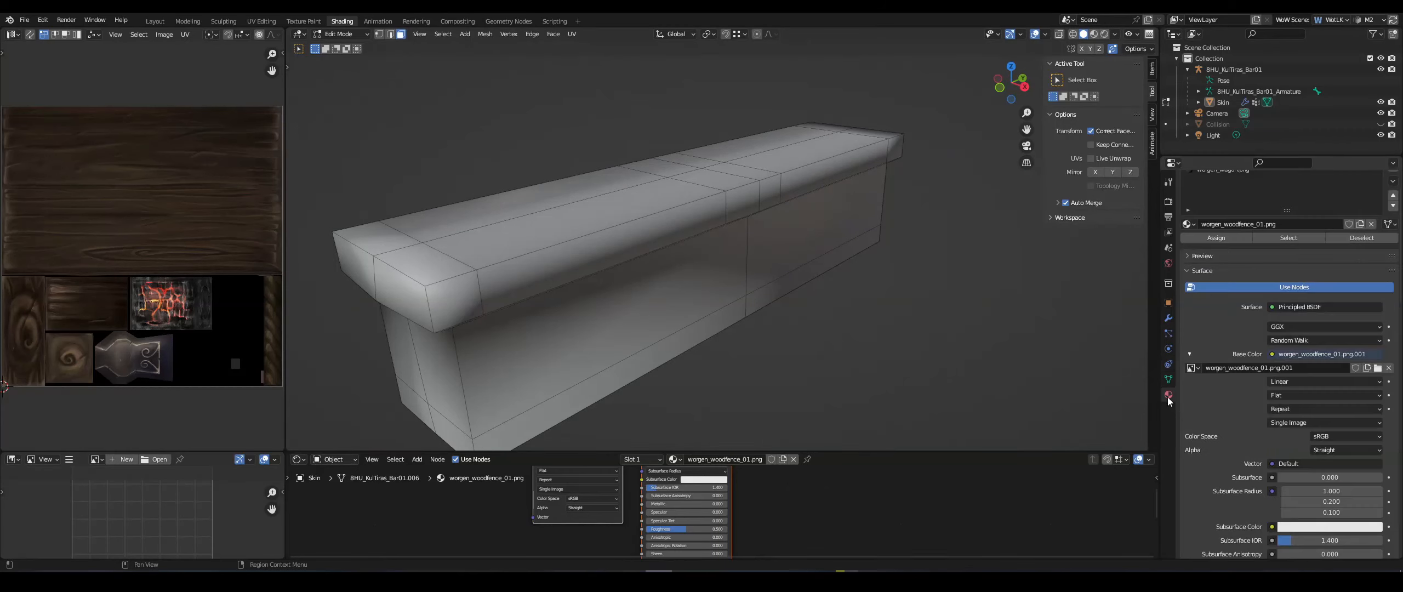
{"action": "left_click", "coordinate": [1289, 281]}
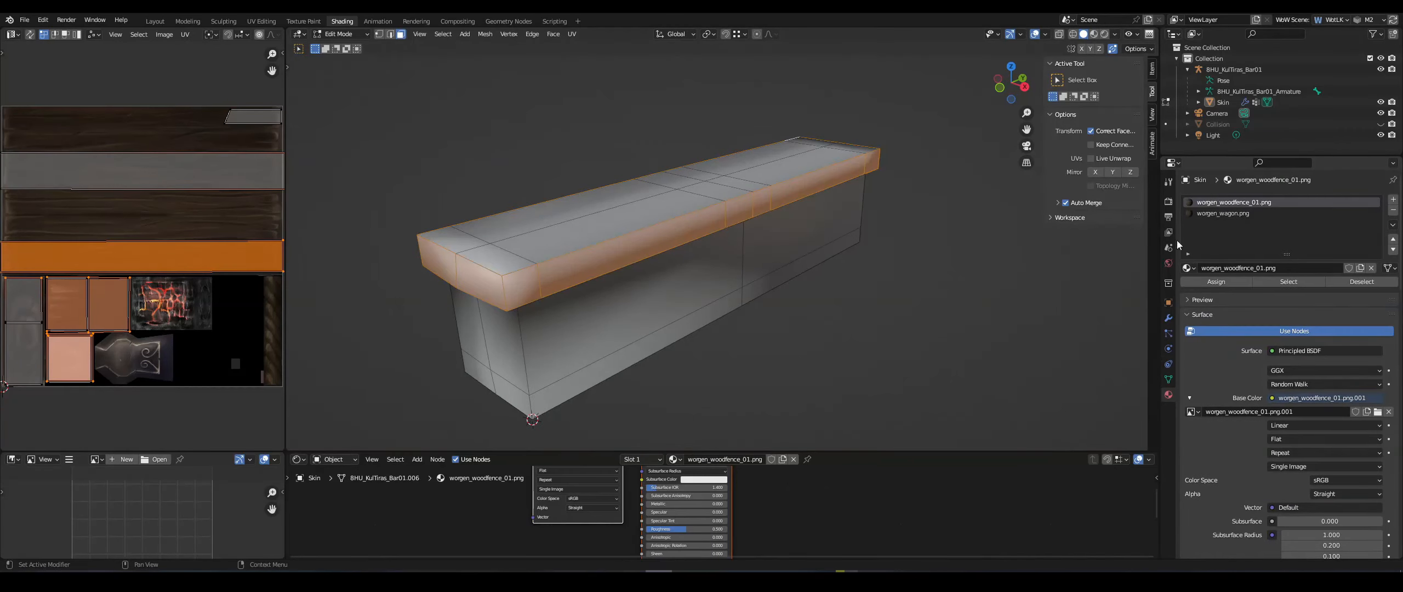
{"action": "middle_click_drag", "start_coordinate": [876, 244], "coordinate": [920, 241]}
{"action": "right_click", "coordinate": [927, 269]}
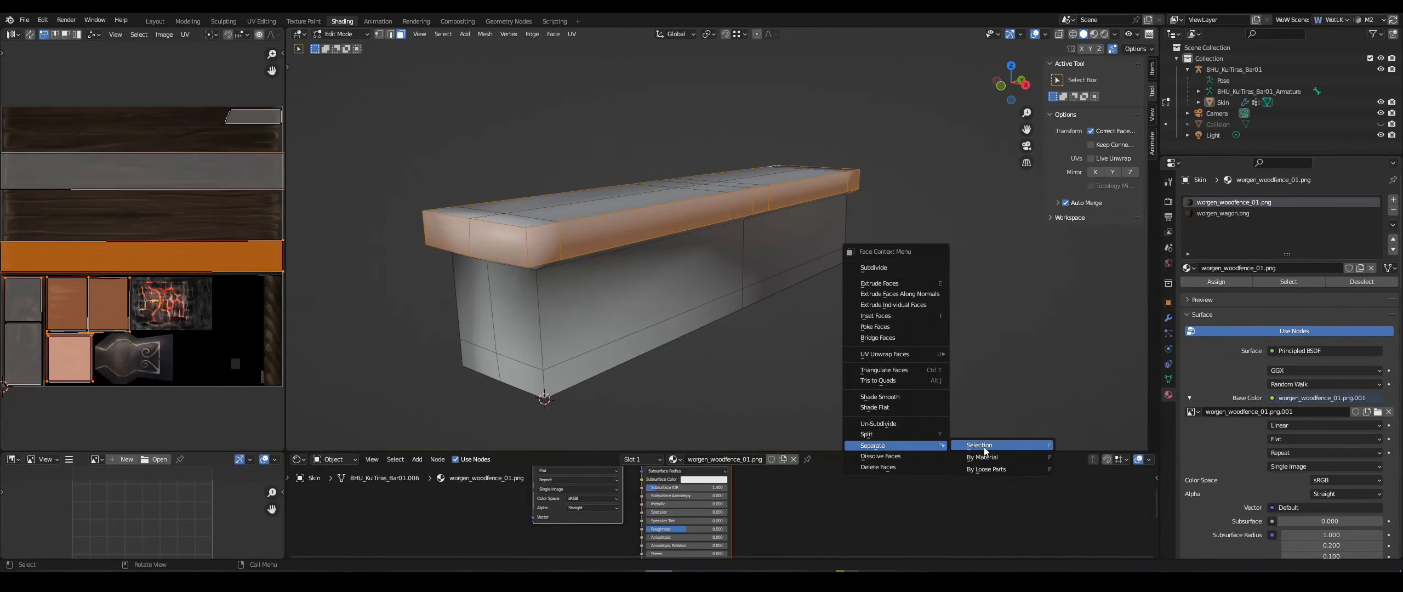
{"action": "left_click", "coordinate": [983, 446]}
{"action": "key", "text": "Tab"}
{"action": "middle_click_drag", "start_coordinate": [899, 296], "coordinate": [937, 225]}
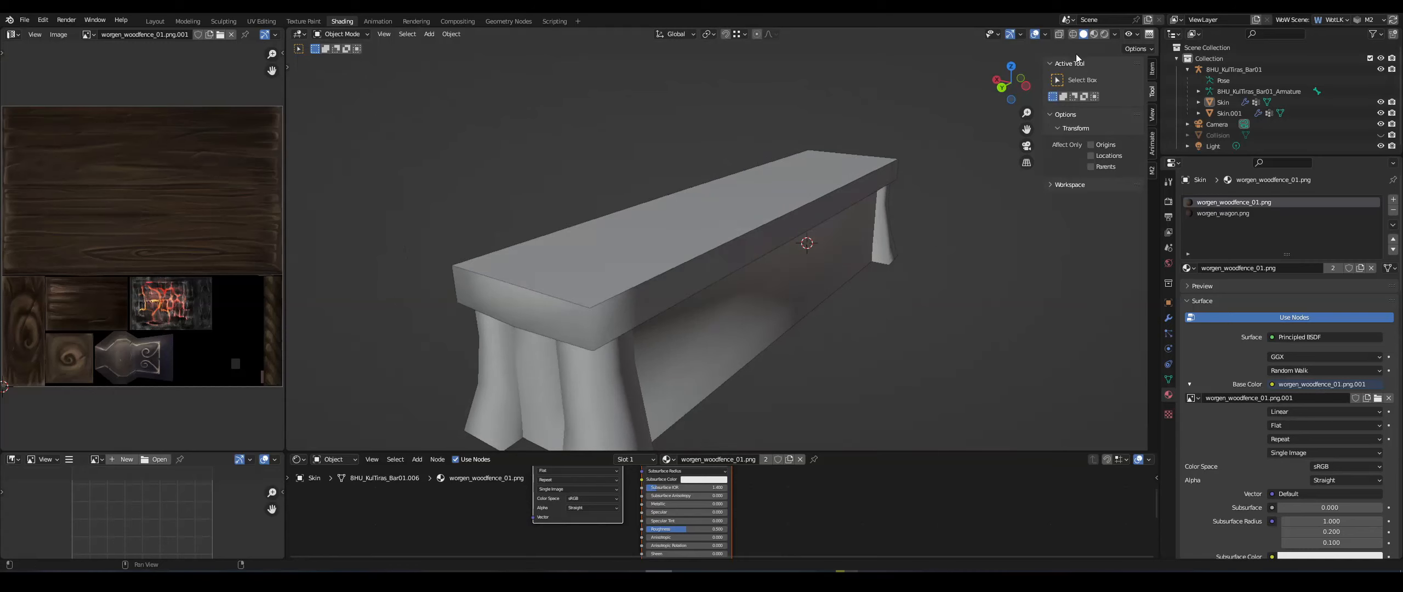
- Check the overlay and shading options and examine the shading seams between the separated parts up close
{"action": "left_click", "coordinate": [1047, 34]}
{"action": "left_click", "coordinate": [1011, 178]}
{"action": "left_click", "coordinate": [1011, 178]}
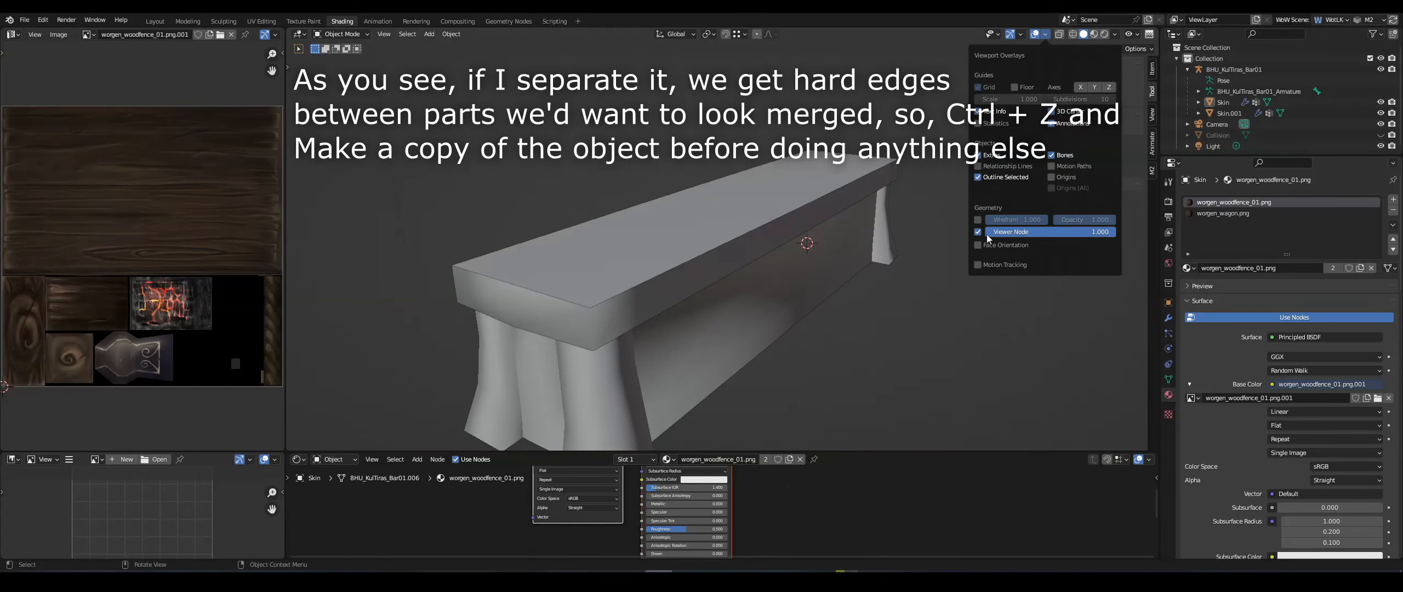
{"action": "left_click", "coordinate": [1116, 34]}
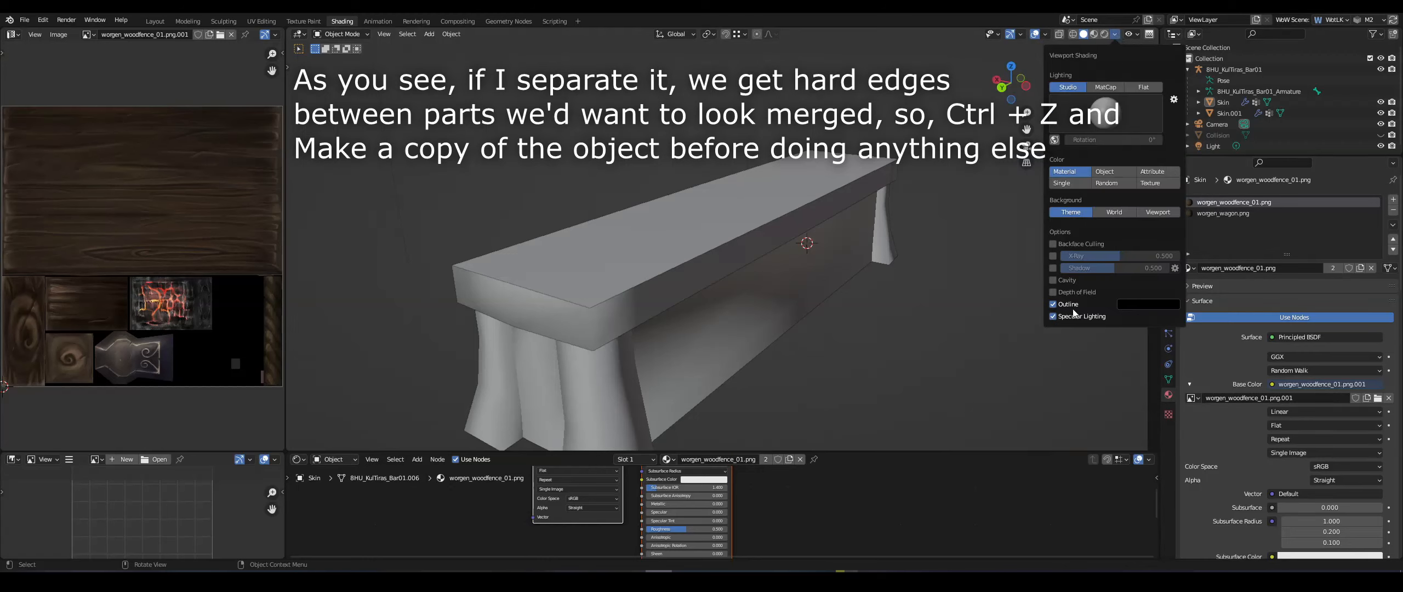
{"action": "scroll", "coordinate": [761, 248], "scroll_direction": "up", "scroll_amount": 4}
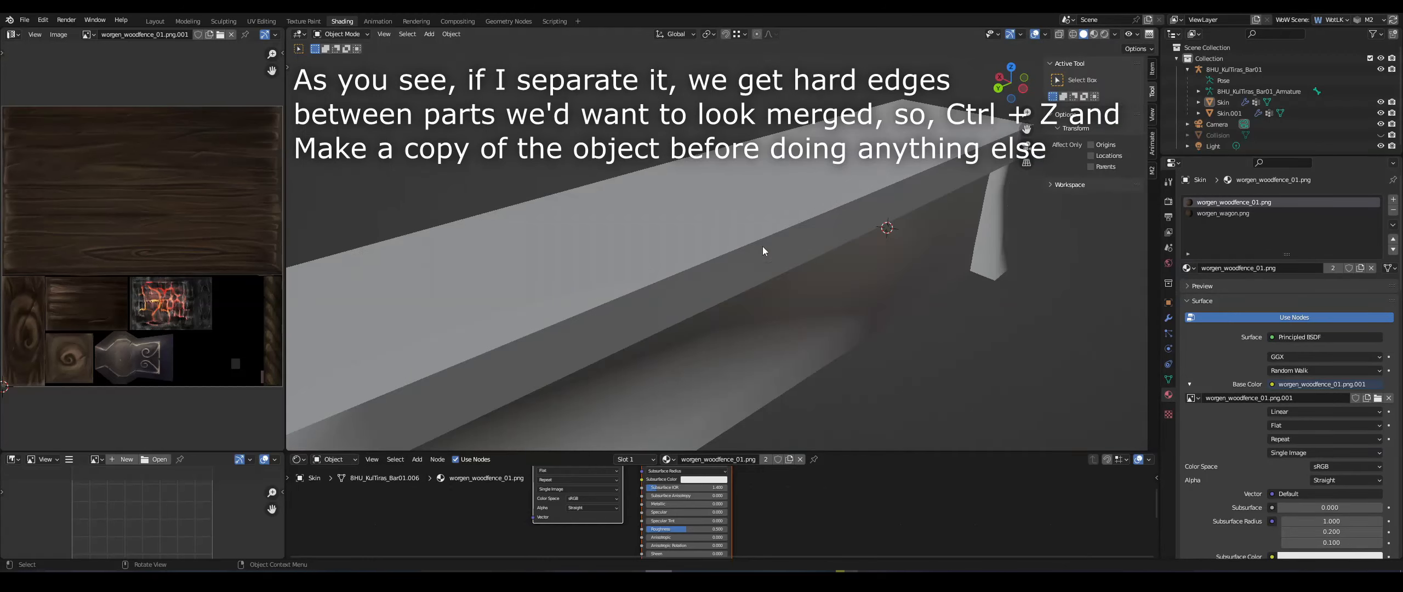
{"action": "middle_click_drag", "start_coordinate": [762, 246], "coordinate": [824, 173]}
{"action": "scroll", "coordinate": [811, 188], "scroll_direction": "down", "scroll_amount": 4}
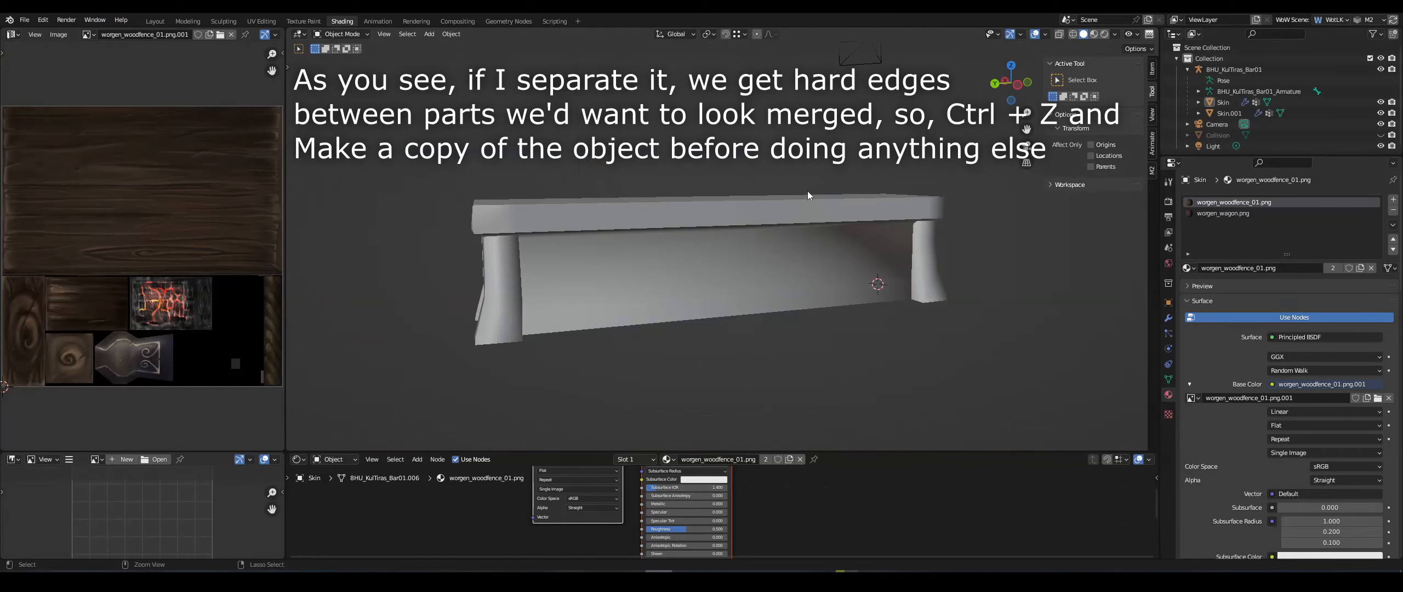
- Undo the separation of the worgen_woodfence_01.png faces
{"action": "key", "text": "ctrl+z"}
{"action": "key", "text": "ctrl+z"}
{"action": "key", "text": "ctrl+z"}
{"action": "key", "text": "ctrl+z"}
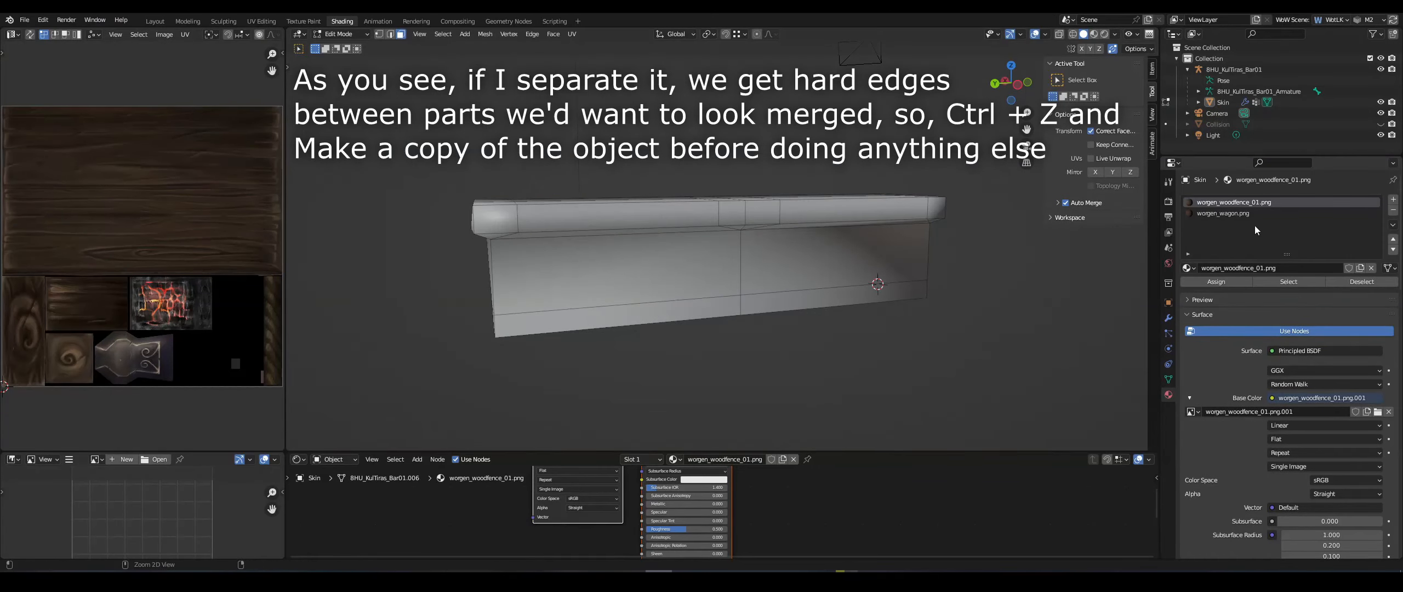
- Separate all faces assigned to worgen_woodfence_01.png, including the legs, from the Skin mesh by selection
{"action": "middle_click_drag", "start_coordinate": [877, 263], "coordinate": [816, 215]}
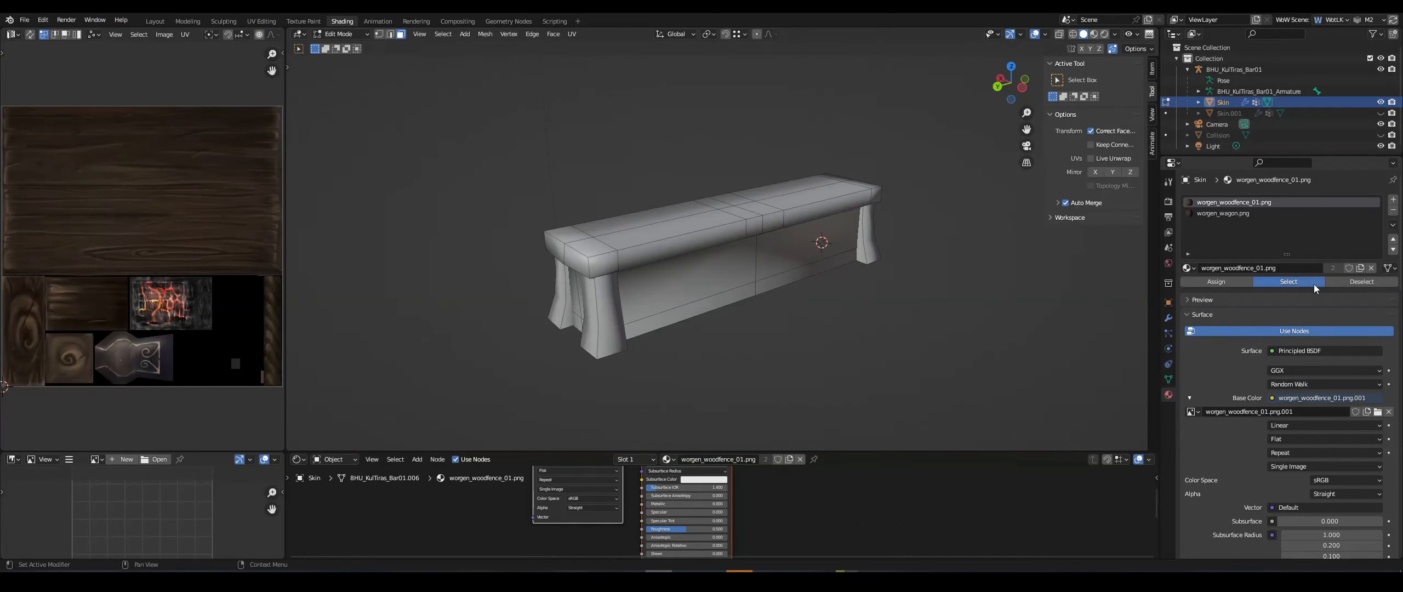
{"action": "left_click", "coordinate": [1313, 284]}
{"action": "middle_click_drag", "start_coordinate": [942, 274], "coordinate": [965, 268]}
{"action": "right_click", "coordinate": [1038, 278]}
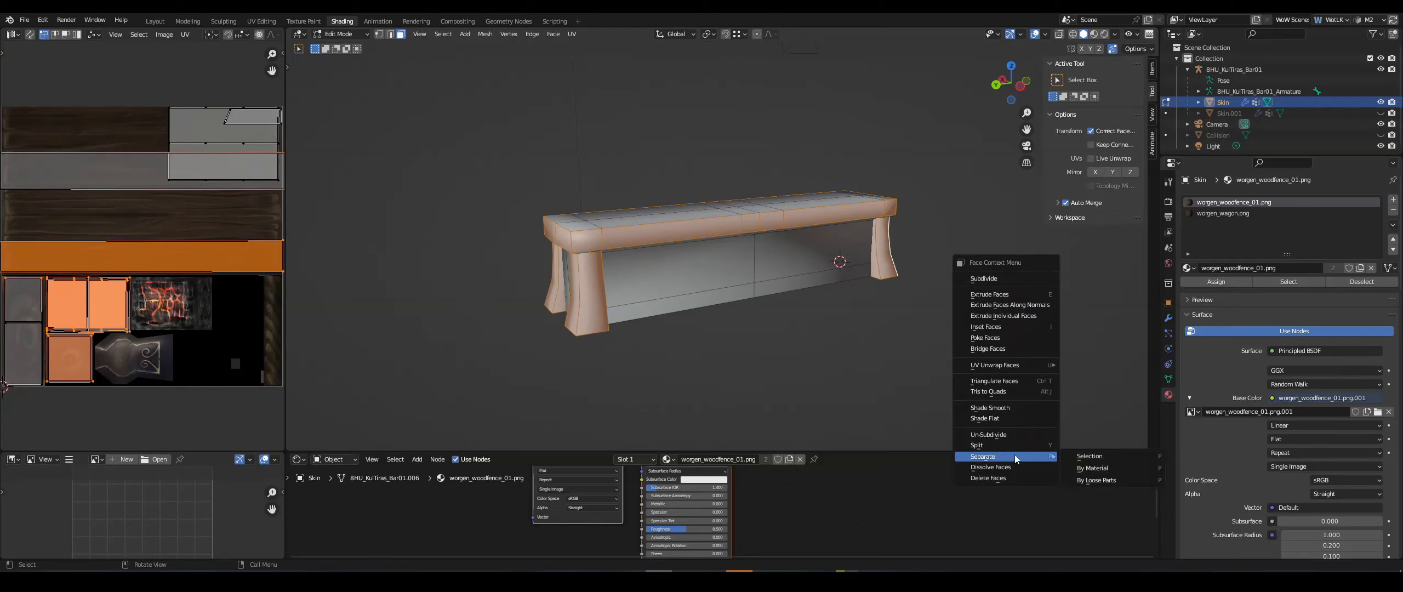
{"action": "left_click", "coordinate": [1090, 456]}
{"action": "key", "text": "Tab"}
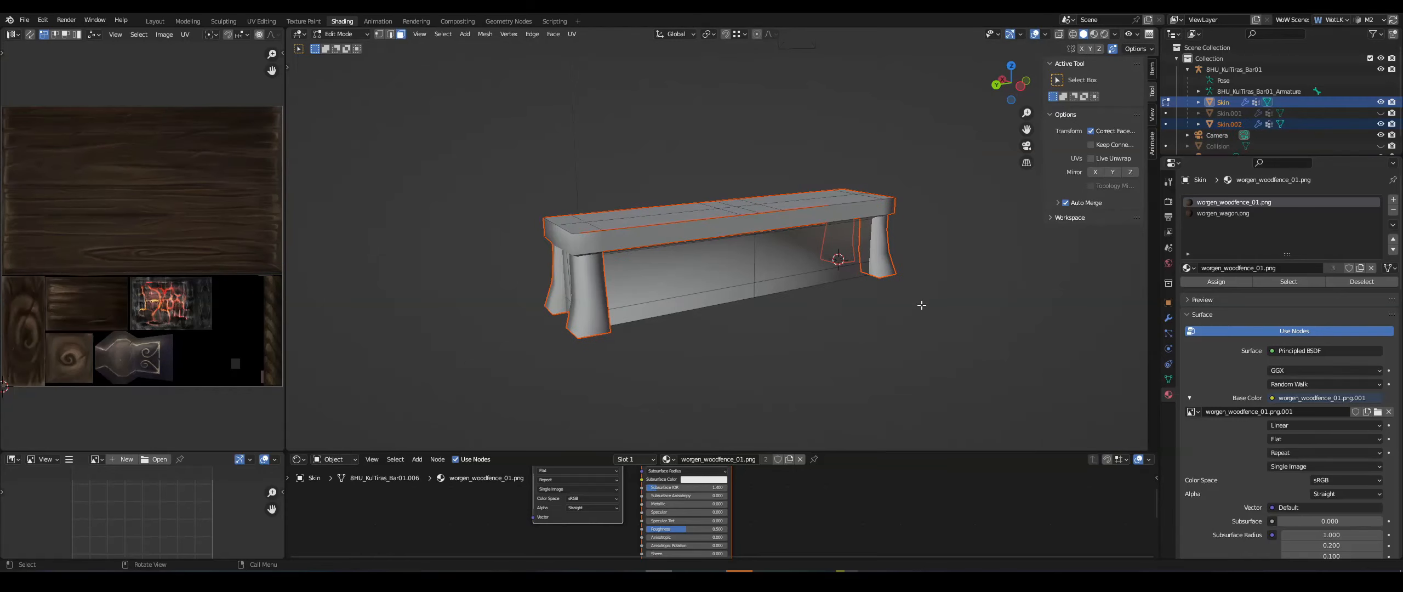
- Remove the unused material slots from both separated bench objects
{"action": "left_click", "coordinate": [1331, 274]}
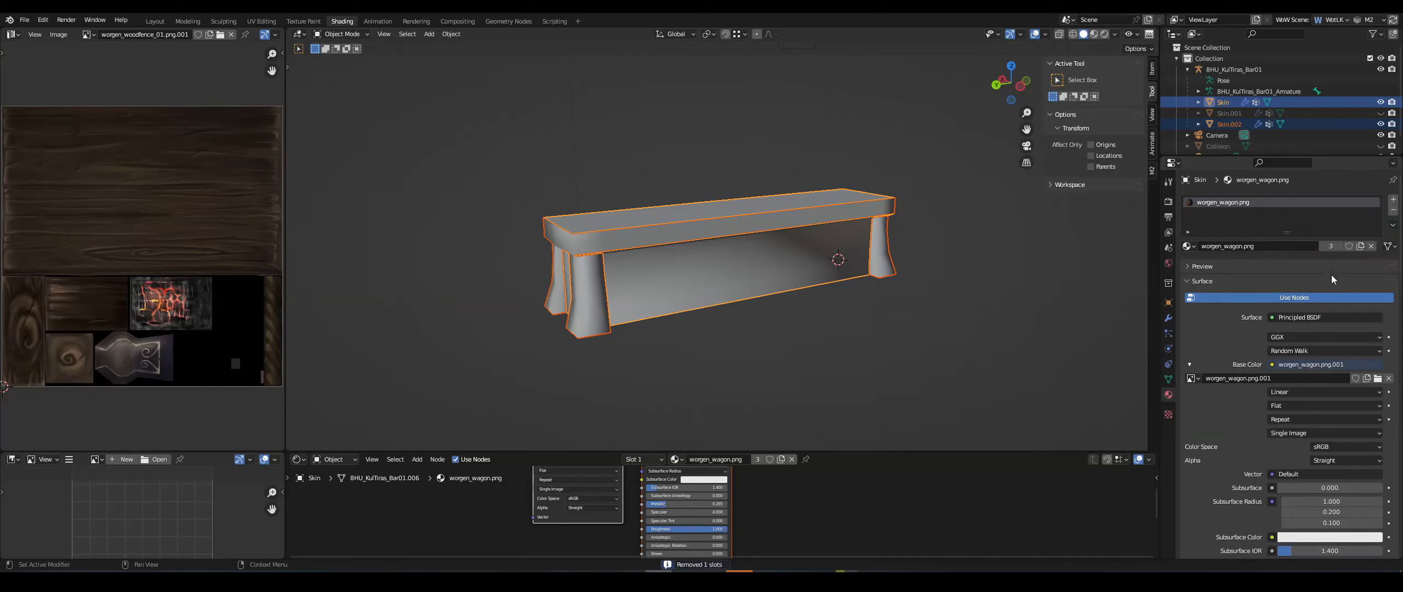
{"action": "left_click", "coordinate": [1226, 124]}
{"action": "left_click", "coordinate": [1392, 225]}
{"action": "left_click", "coordinate": [1362, 269]}
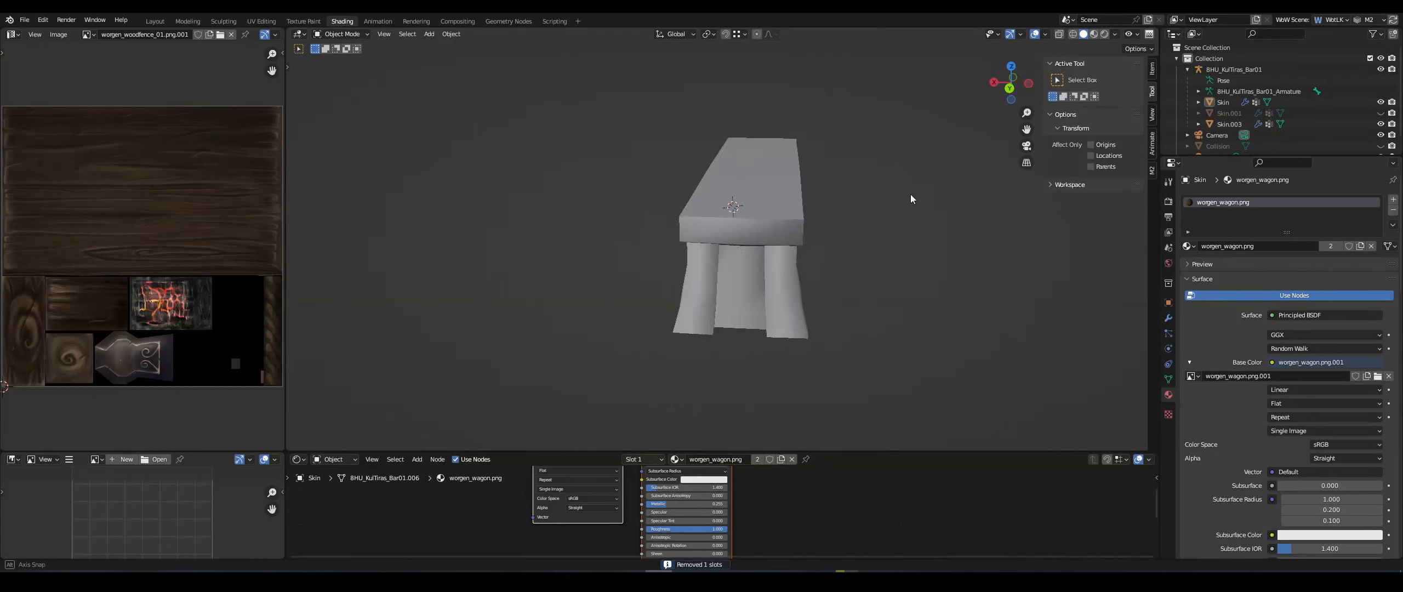
- Examine the seams and corners of the separated bench in solid and Material Preview shading
{"action": "middle_click_drag", "start_coordinate": [909, 194], "coordinate": [957, 222]}
{"action": "scroll", "coordinate": [787, 259], "scroll_direction": "up", "scroll_amount": 5}
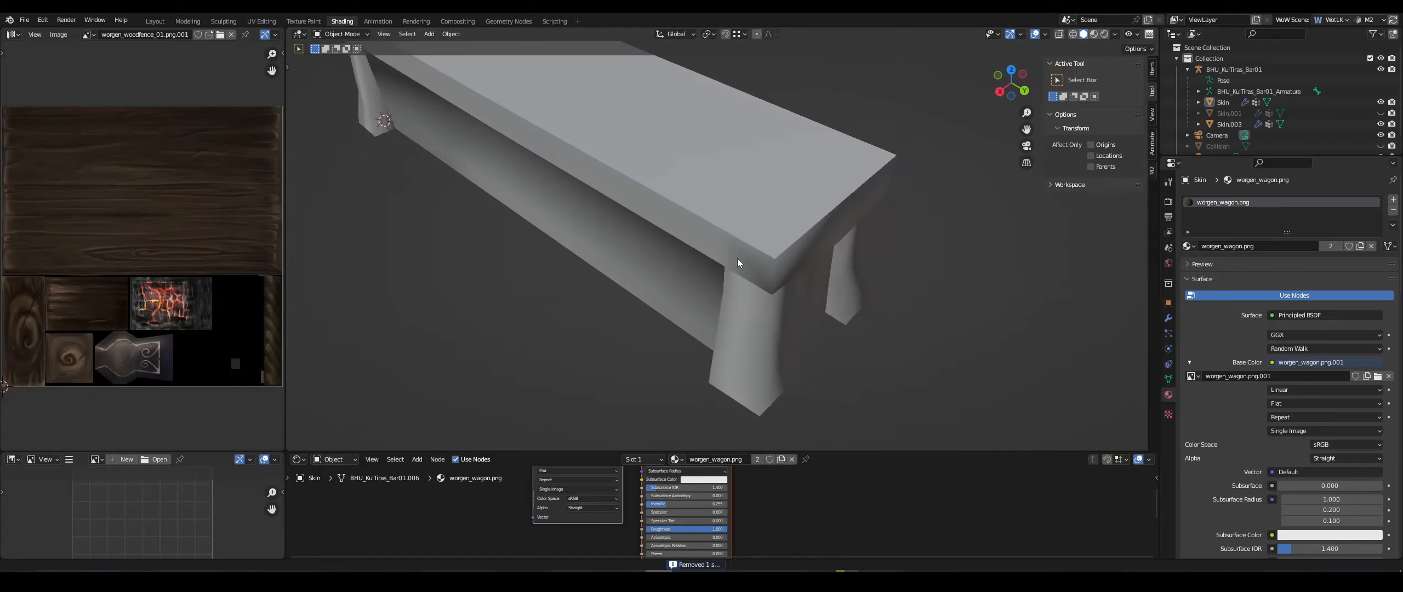
{"action": "scroll", "coordinate": [736, 259], "scroll_direction": "up", "scroll_amount": 2}
{"action": "left_click", "coordinate": [1094, 34]}
{"action": "scroll", "coordinate": [809, 225], "scroll_direction": "up", "scroll_amount": 4}
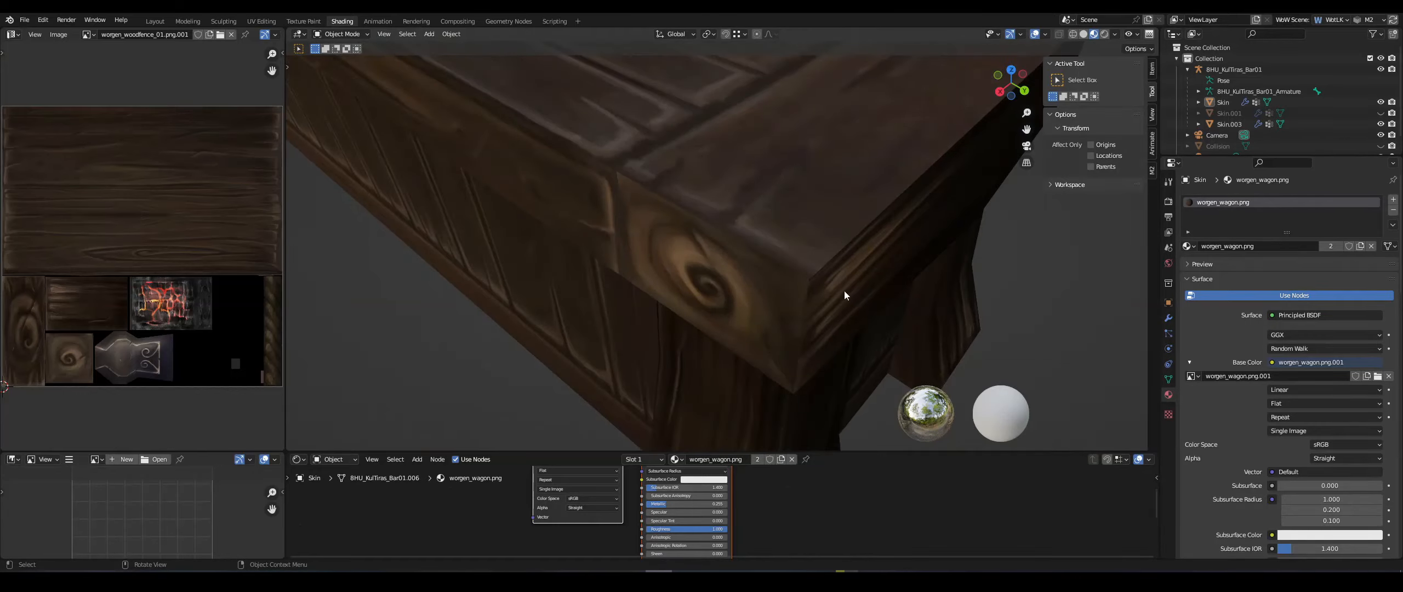
{"action": "middle_click_drag", "start_coordinate": [844, 291], "coordinate": [751, 250]}
{"action": "scroll", "coordinate": [668, 244], "scroll_direction": "down", "scroll_amount": 4}
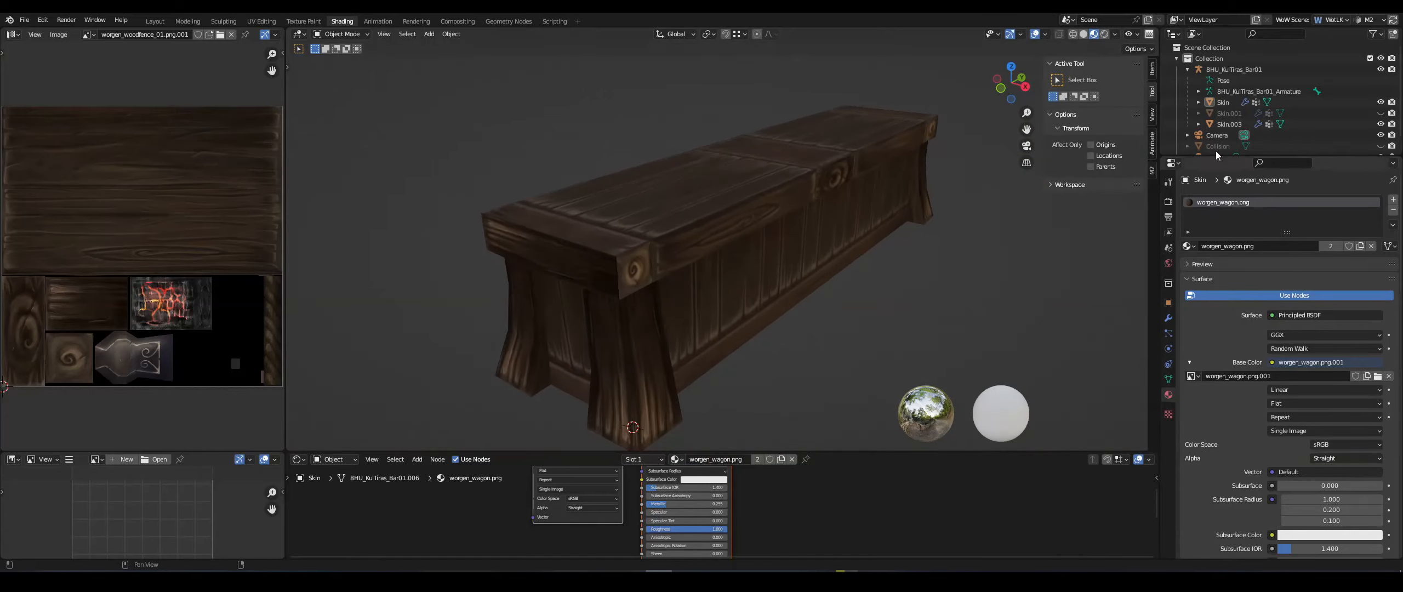
- Add a Data Transfer modifier to the Skin object with Skin.001 as its source
{"action": "left_click", "coordinate": [1169, 318]}
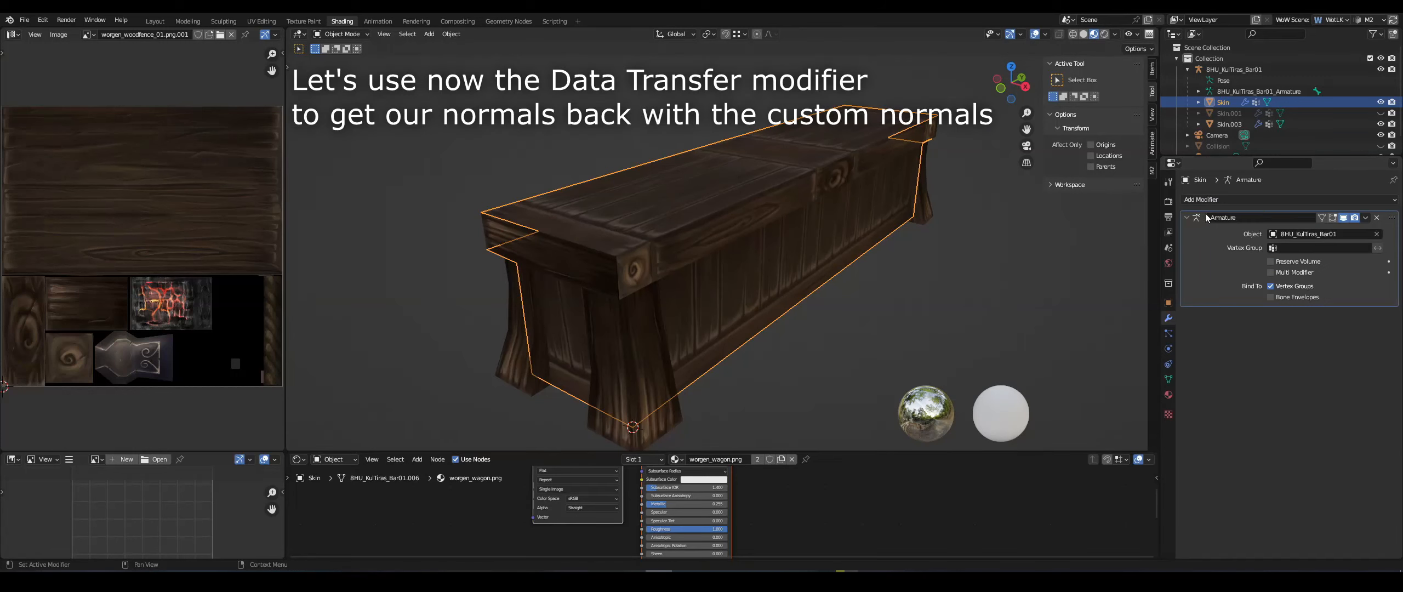
{"action": "left_click", "coordinate": [1205, 200]}
{"action": "left_click", "coordinate": [1088, 230]}
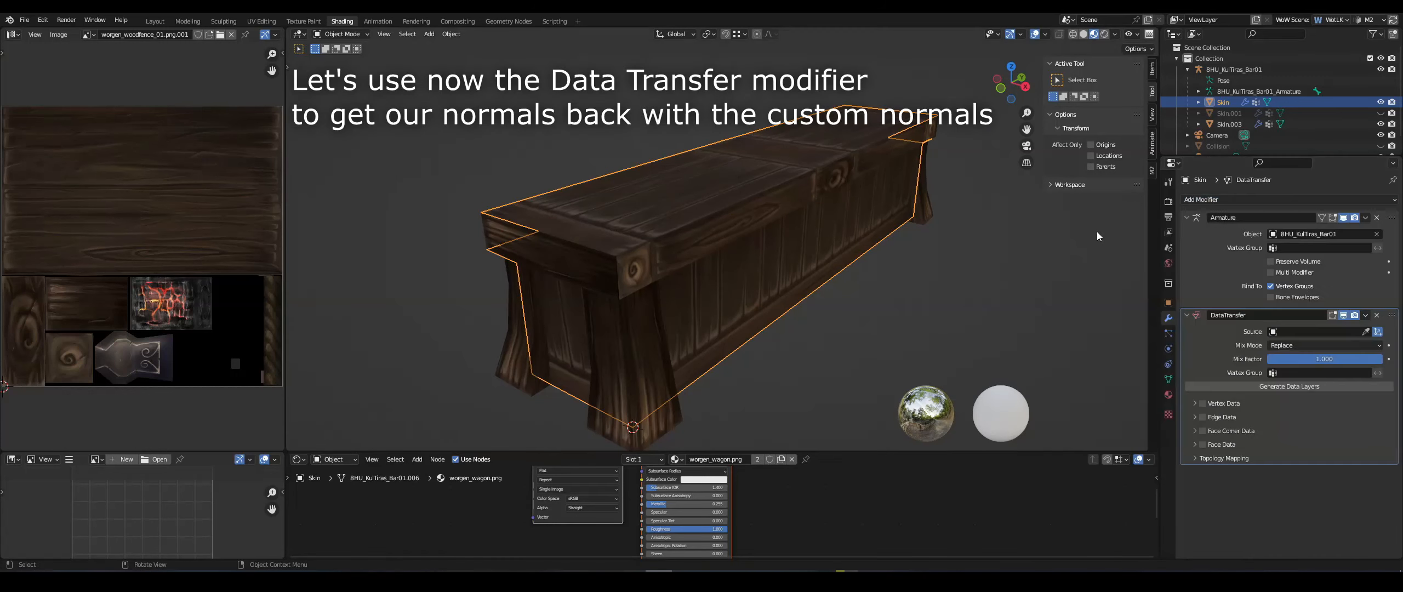
{"action": "left_click", "coordinate": [1341, 332]}
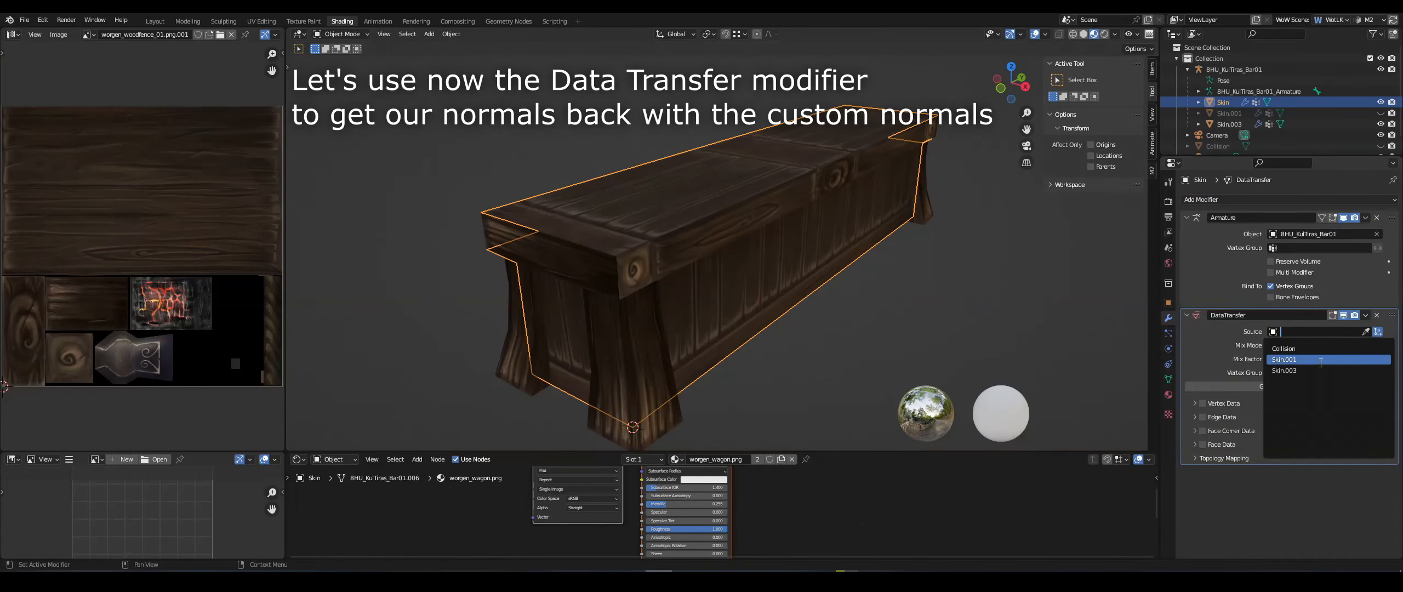
{"action": "left_click", "coordinate": [1320, 361]}
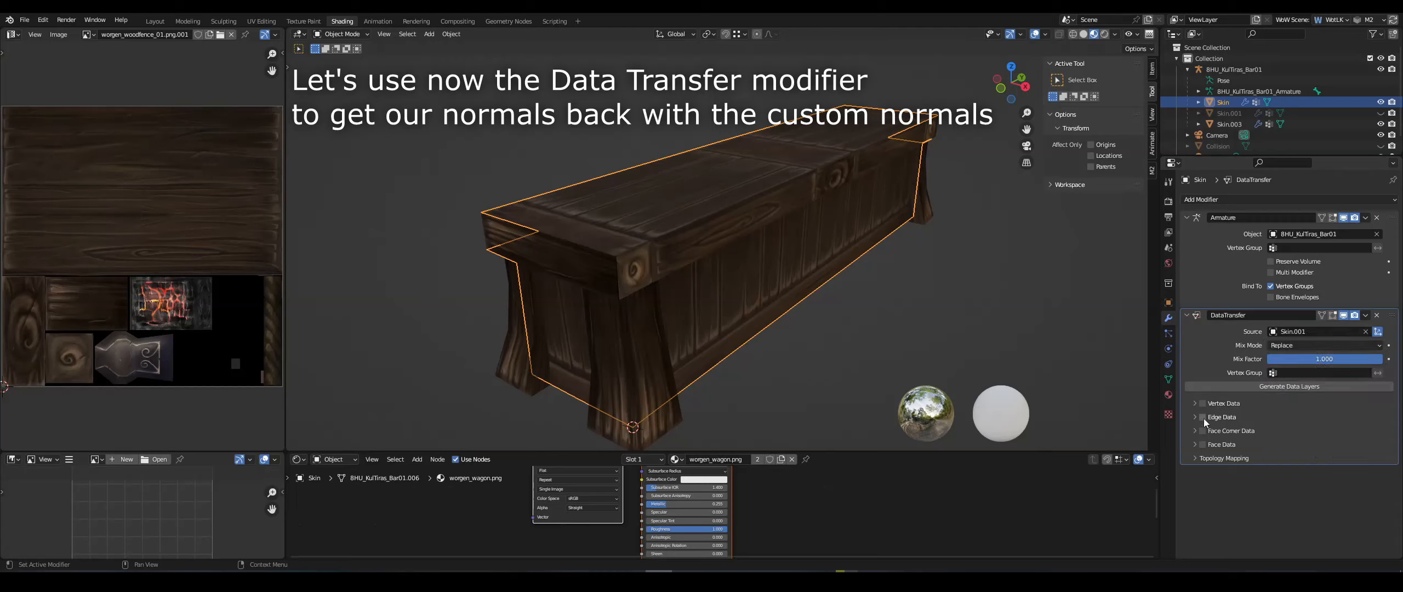
- Enable Face Corner Data with Custom Normals in the Skin object's Data Transfer modifier
{"action": "left_click", "coordinate": [1195, 443]}
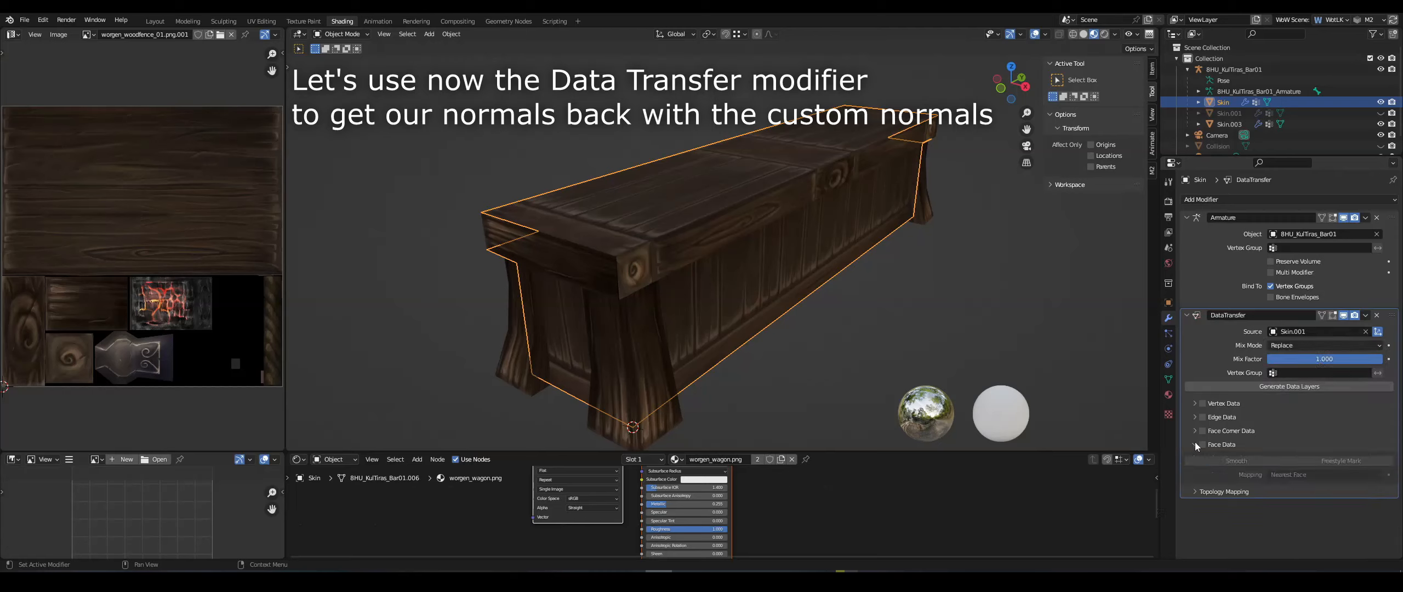
{"action": "left_click", "coordinate": [1194, 431]}
{"action": "left_click", "coordinate": [1202, 431]}
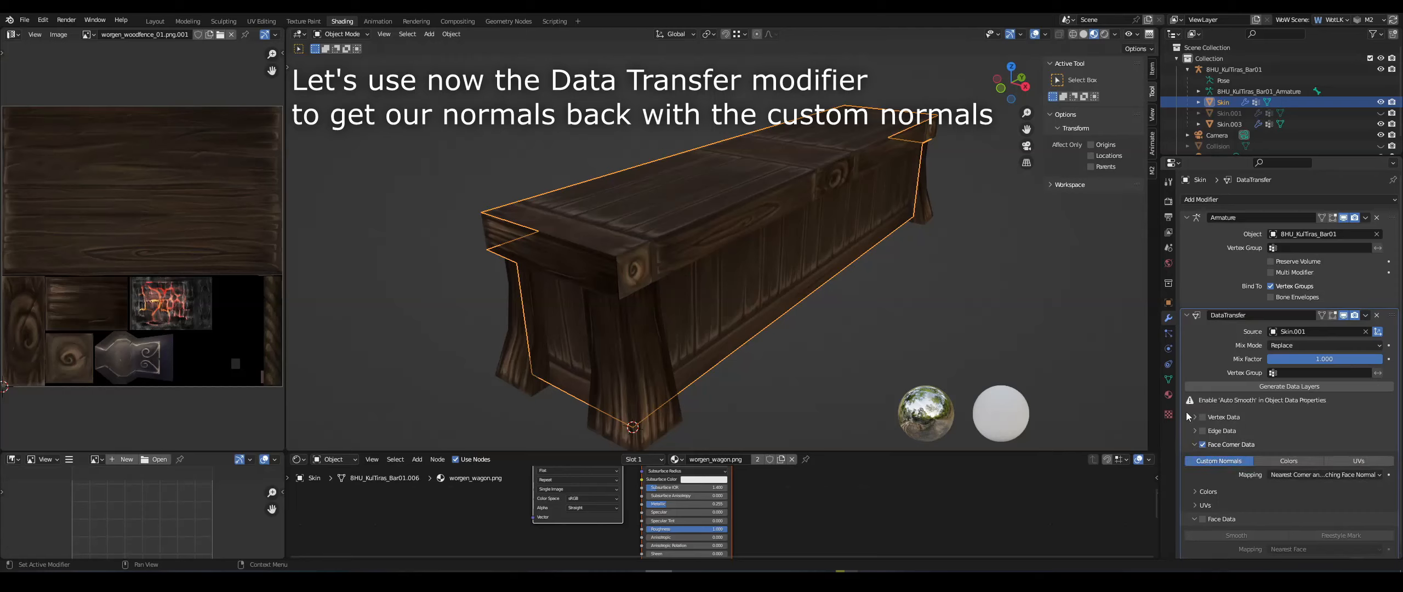
- Enable Auto Smooth in the Skin mesh's normals settings and apply its Data Transfer modifier
{"action": "left_click", "coordinate": [1168, 379]}
{"action": "left_click", "coordinate": [1270, 464]}
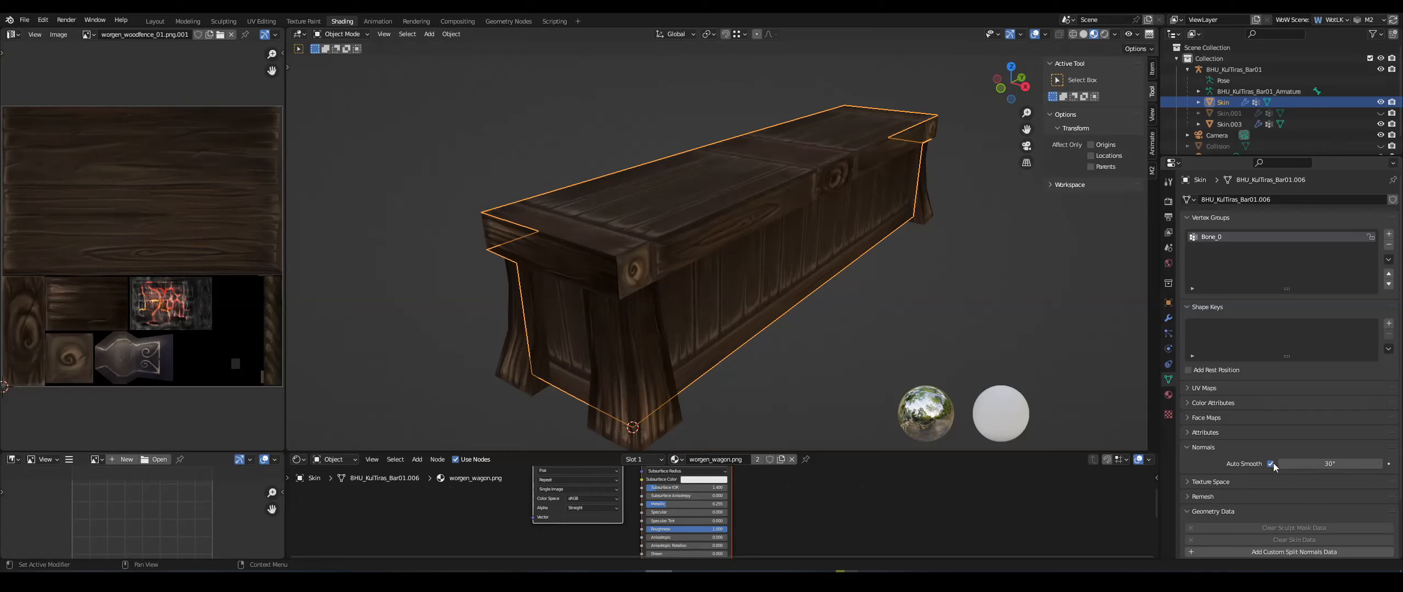
{"action": "left_click", "coordinate": [1167, 318]}
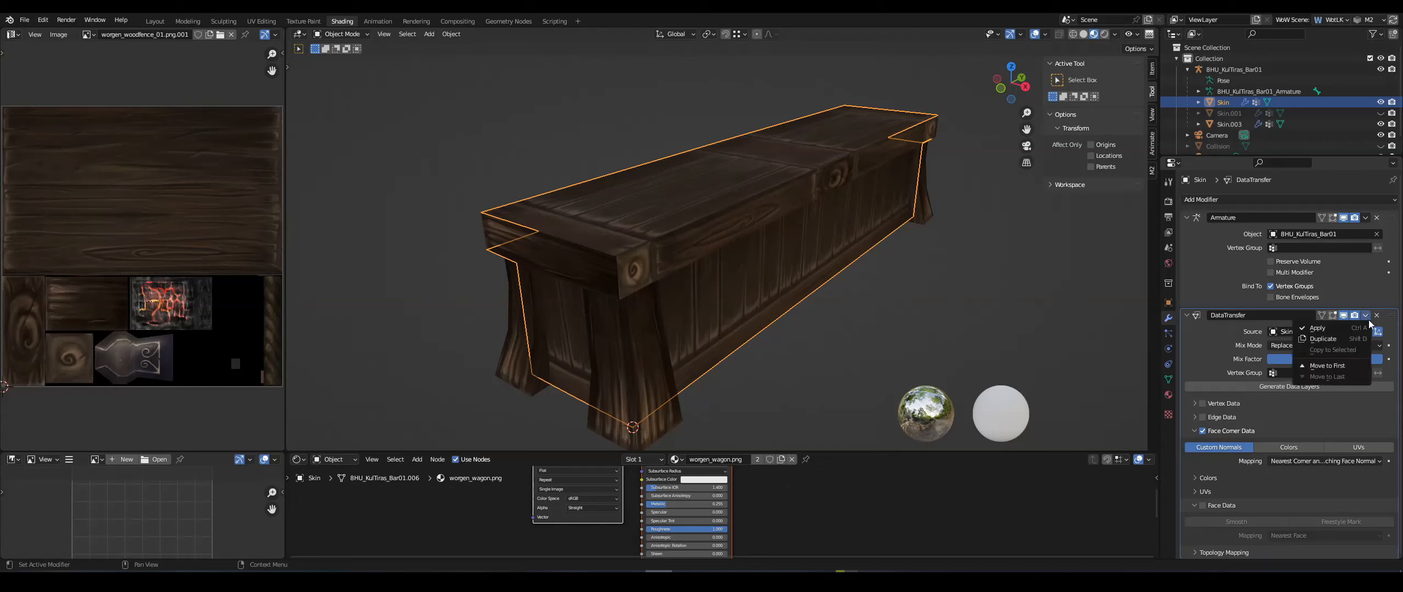
{"action": "left_click", "coordinate": [1366, 329]}
- Enable Auto Smooth in the normals settings of the Skin.003 mesh
{"action": "left_click", "coordinate": [1236, 123]}
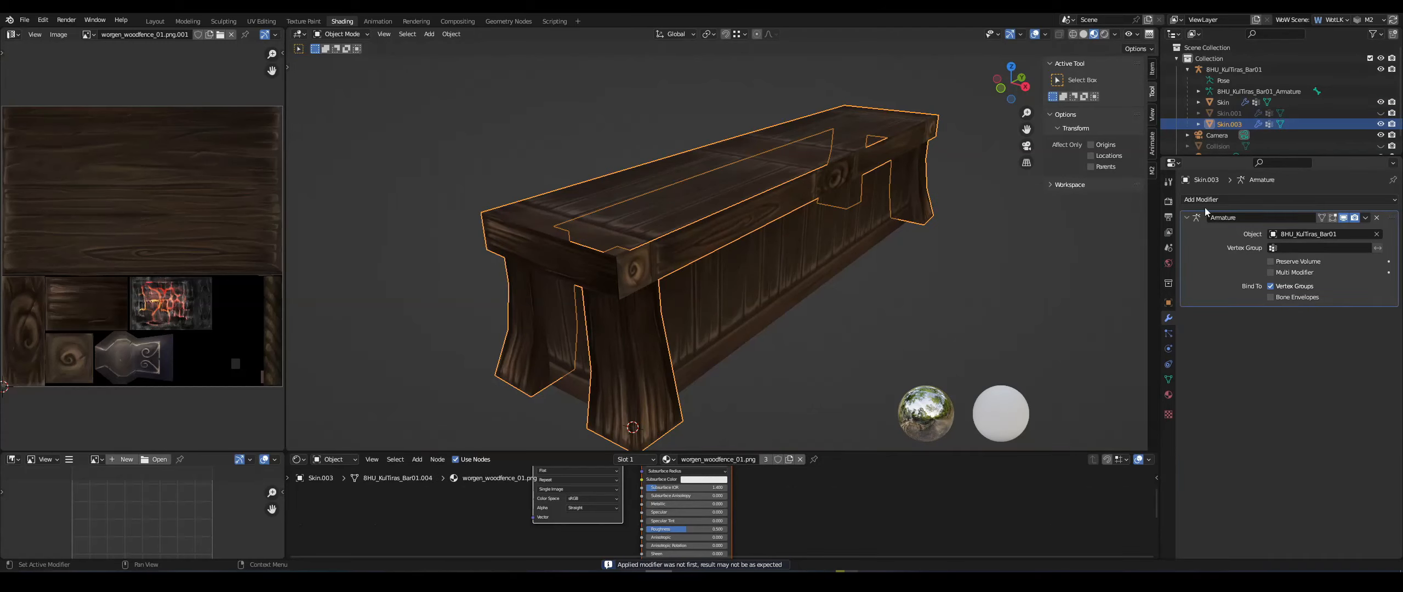
{"action": "left_click", "coordinate": [1205, 200]}
{"action": "left_click", "coordinate": [1168, 379]}
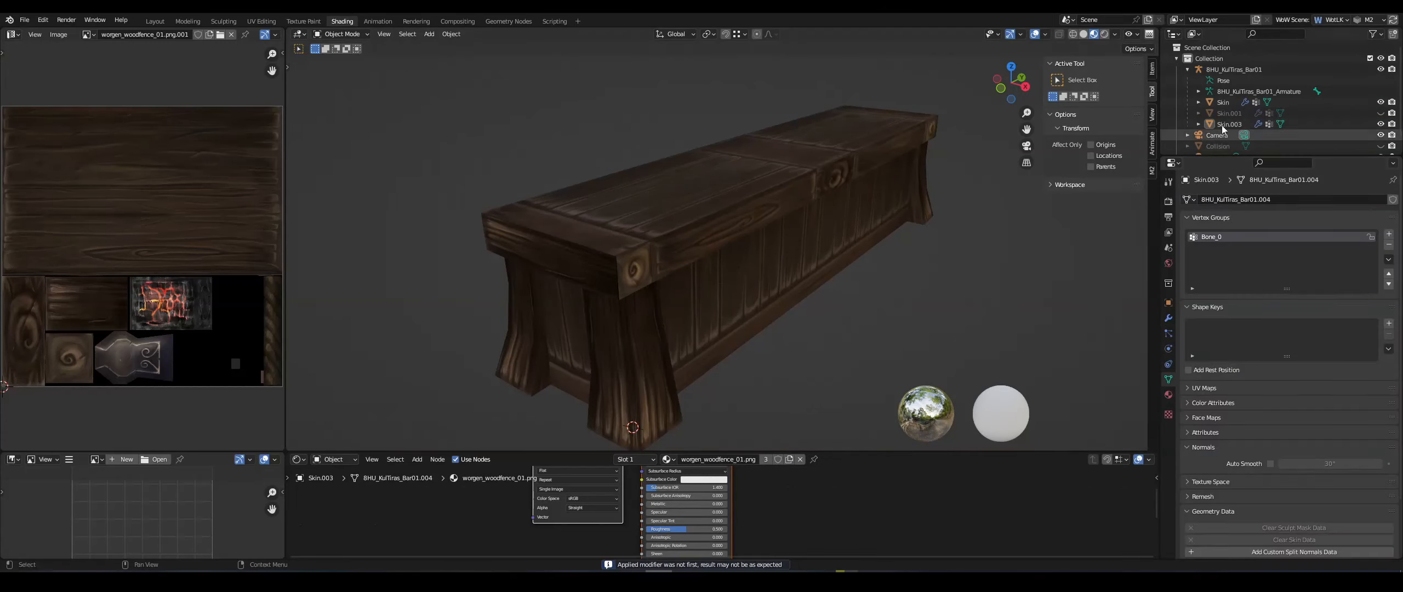
{"action": "left_click", "coordinate": [1225, 124]}
{"action": "left_click", "coordinate": [1270, 463]}
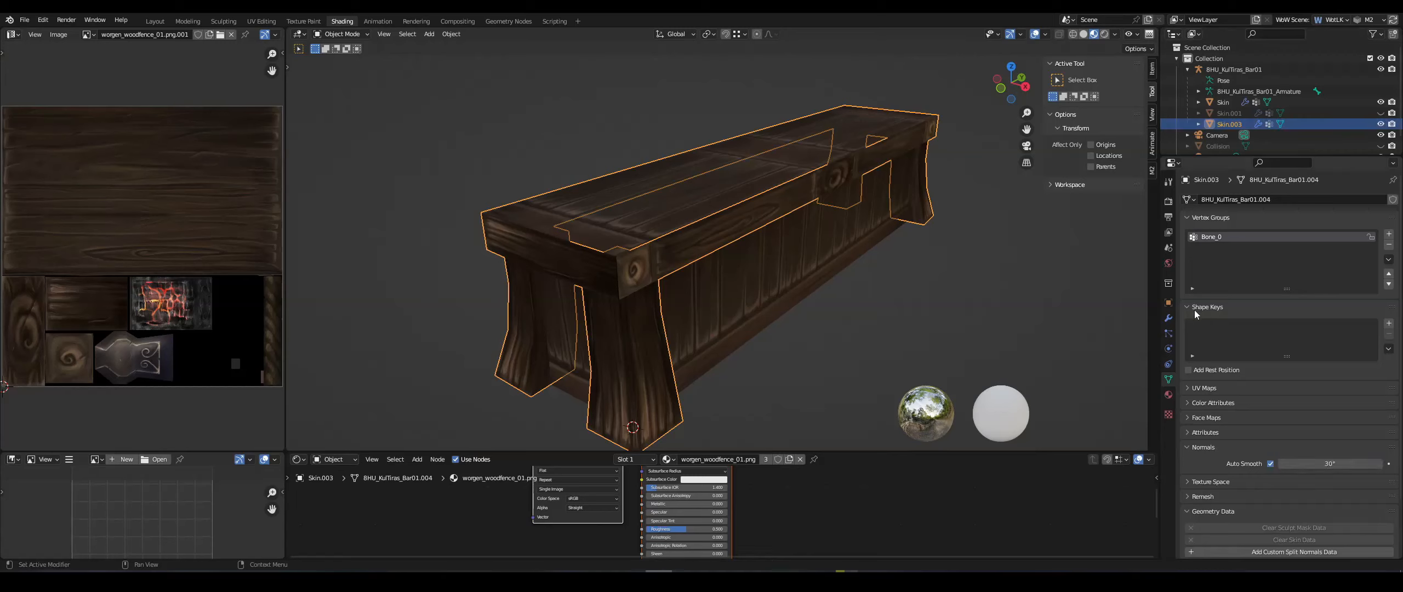
- Add a Data Transfer modifier to Skin.003 with Skin.001 as source and Face Corner Data transferring Custom Normals
{"action": "left_click", "coordinate": [1168, 318]}
{"action": "left_click", "coordinate": [1205, 200]}
{"action": "left_click", "coordinate": [1091, 232]}
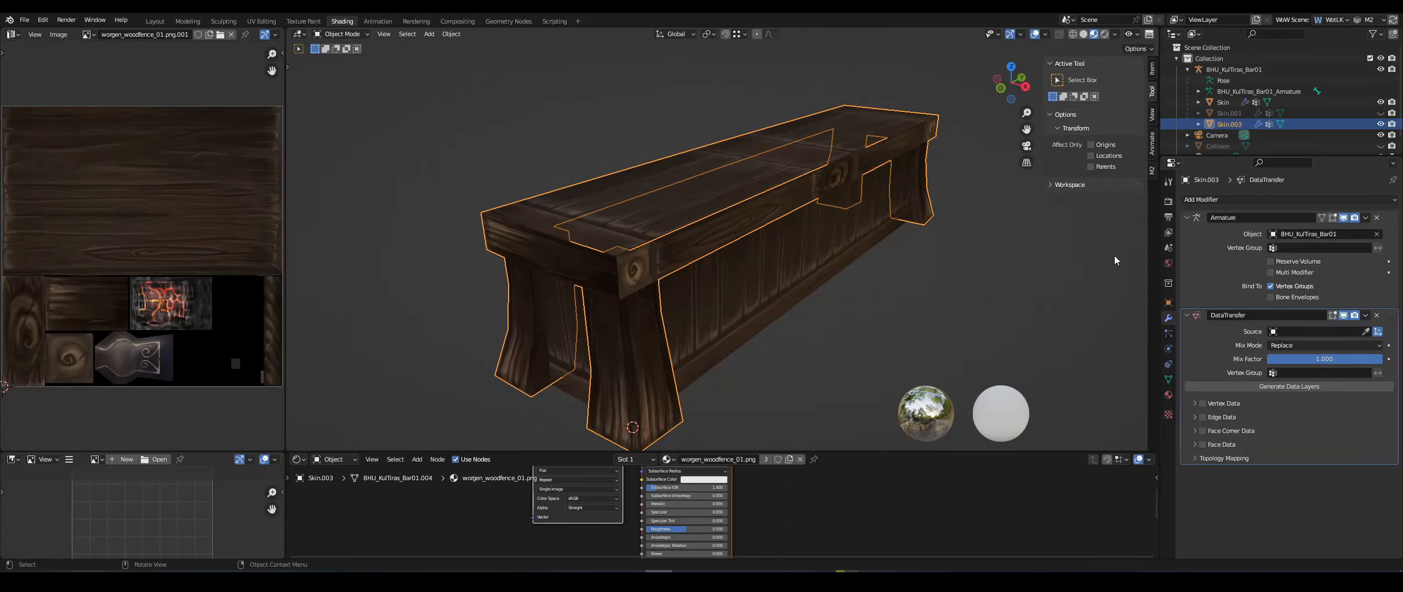
{"action": "left_click", "coordinate": [1282, 333]}
{"action": "left_click", "coordinate": [1305, 370]}
{"action": "left_click", "coordinate": [1195, 431]}
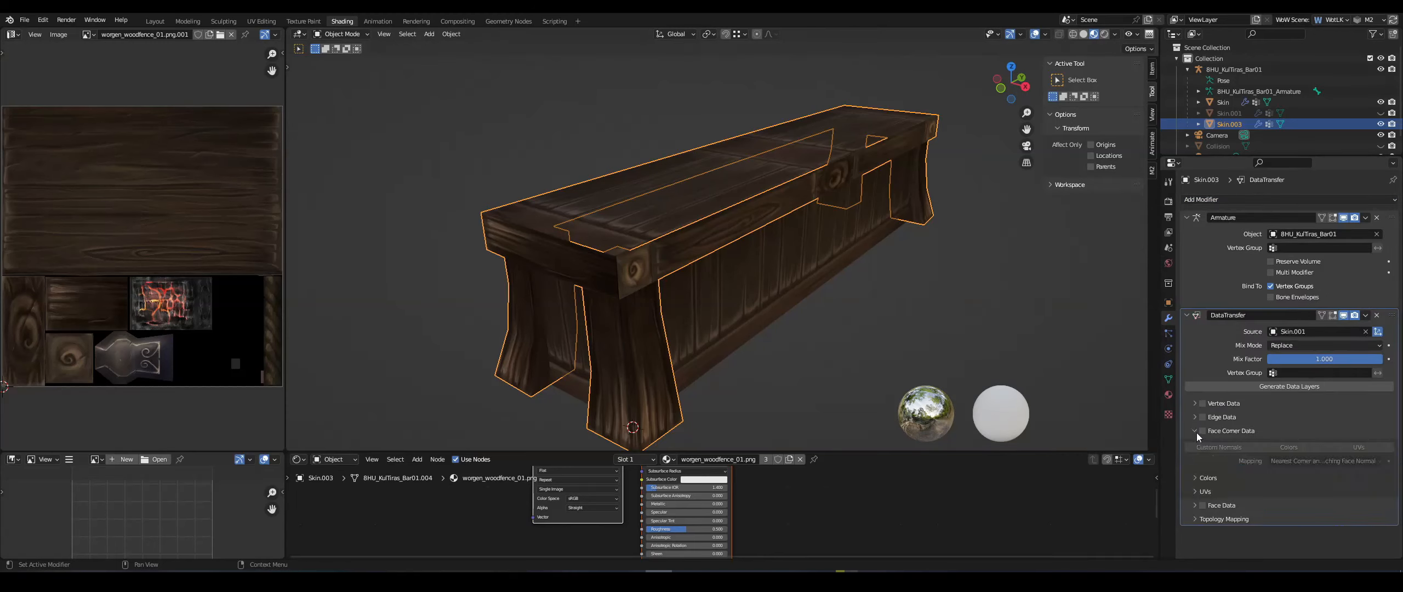
{"action": "left_click", "coordinate": [1202, 431]}
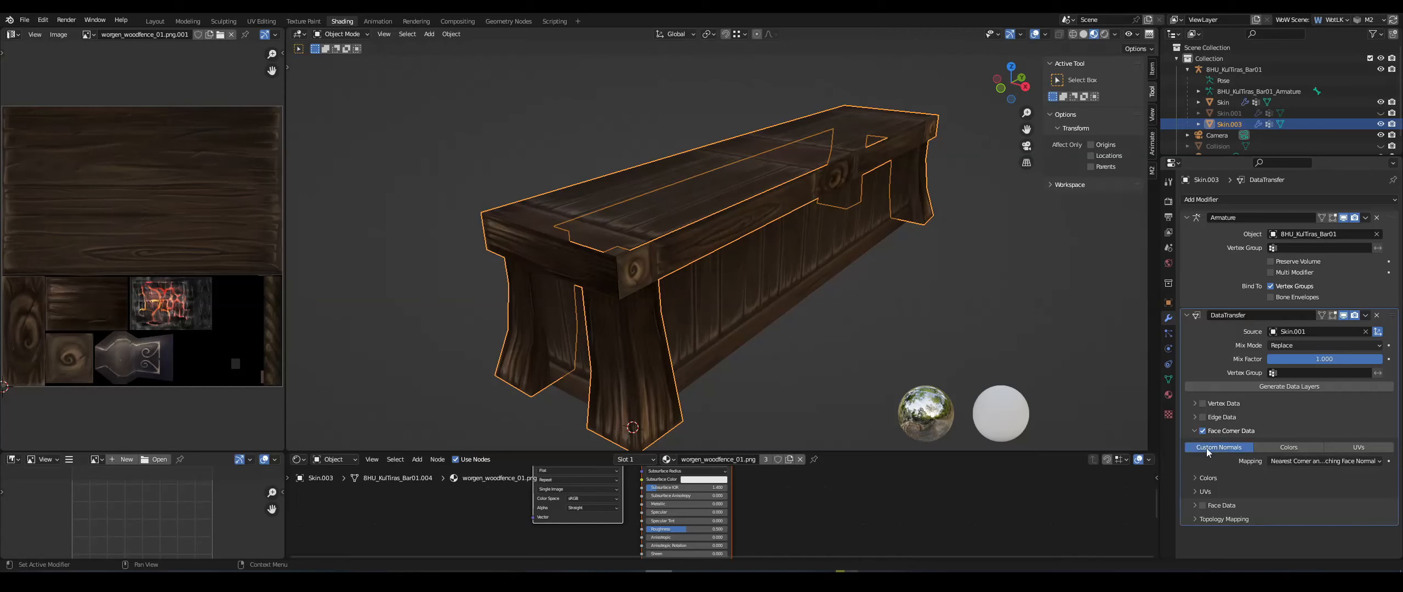
- Examine the bench's surface and seams in solid and Material Preview shading, with the viewport overlays hidden
{"action": "scroll", "coordinate": [822, 247], "scroll_direction": "up", "scroll_amount": 2}
{"action": "left_click", "coordinate": [1084, 34]}
{"action": "scroll", "coordinate": [973, 180], "scroll_direction": "up", "scroll_amount": 2}
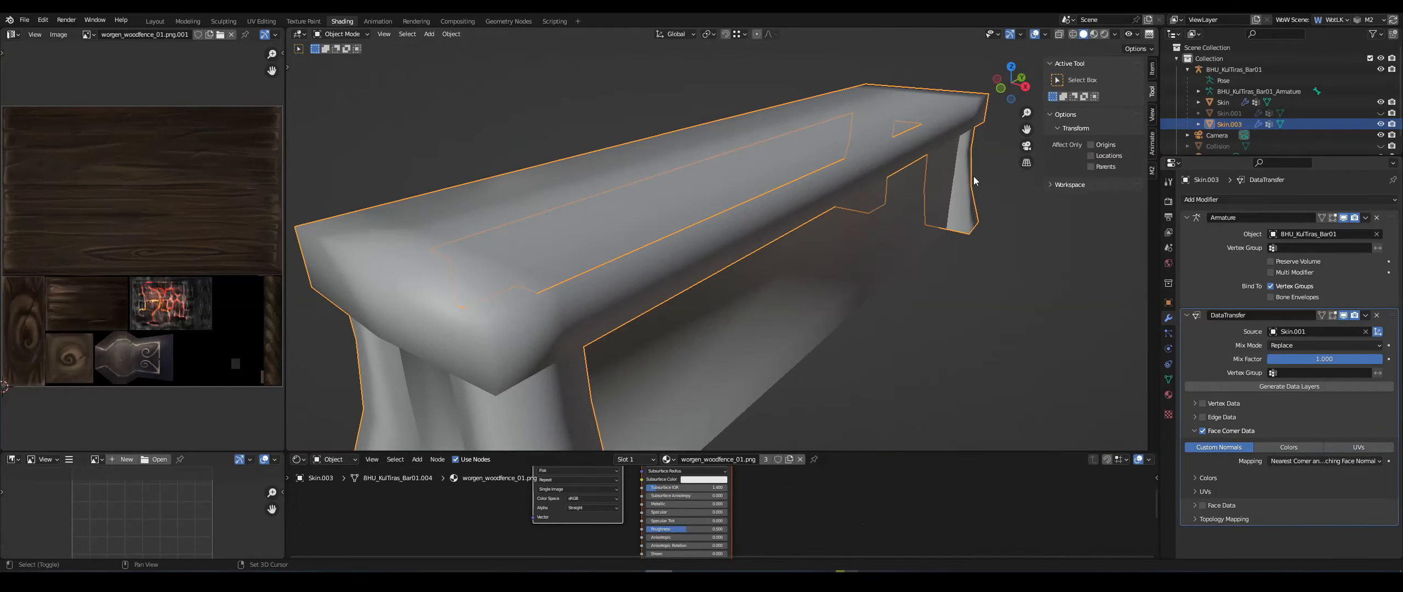
{"action": "left_click", "coordinate": [1093, 34]}
{"action": "left_click", "coordinate": [1035, 34]}
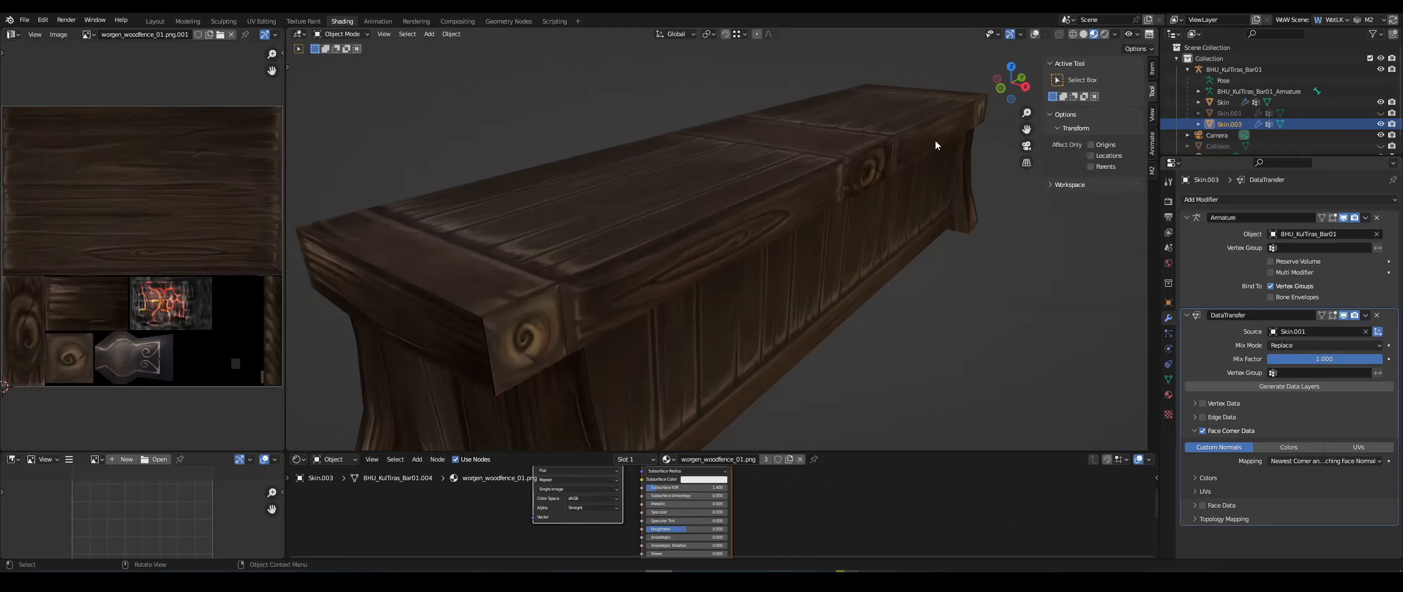
{"action": "scroll", "coordinate": [962, 248], "scroll_direction": "up", "scroll_amount": 3}
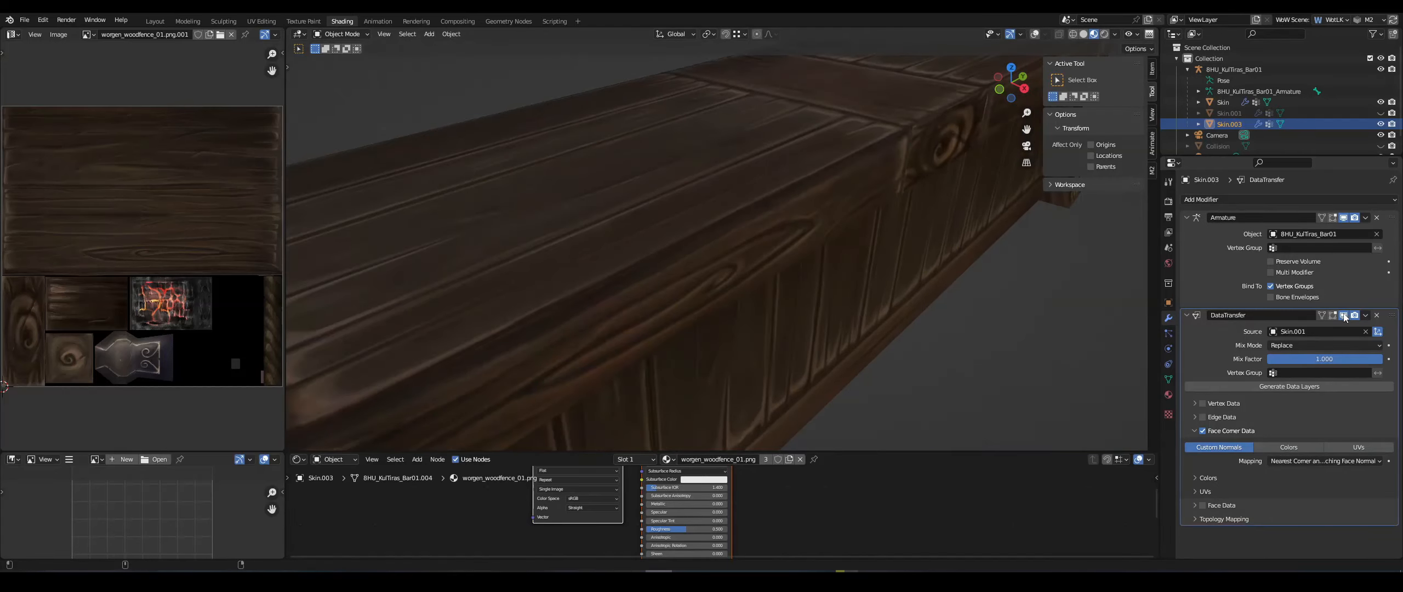
{"action": "middle_click_drag", "start_coordinate": [895, 263], "coordinate": [936, 206]}
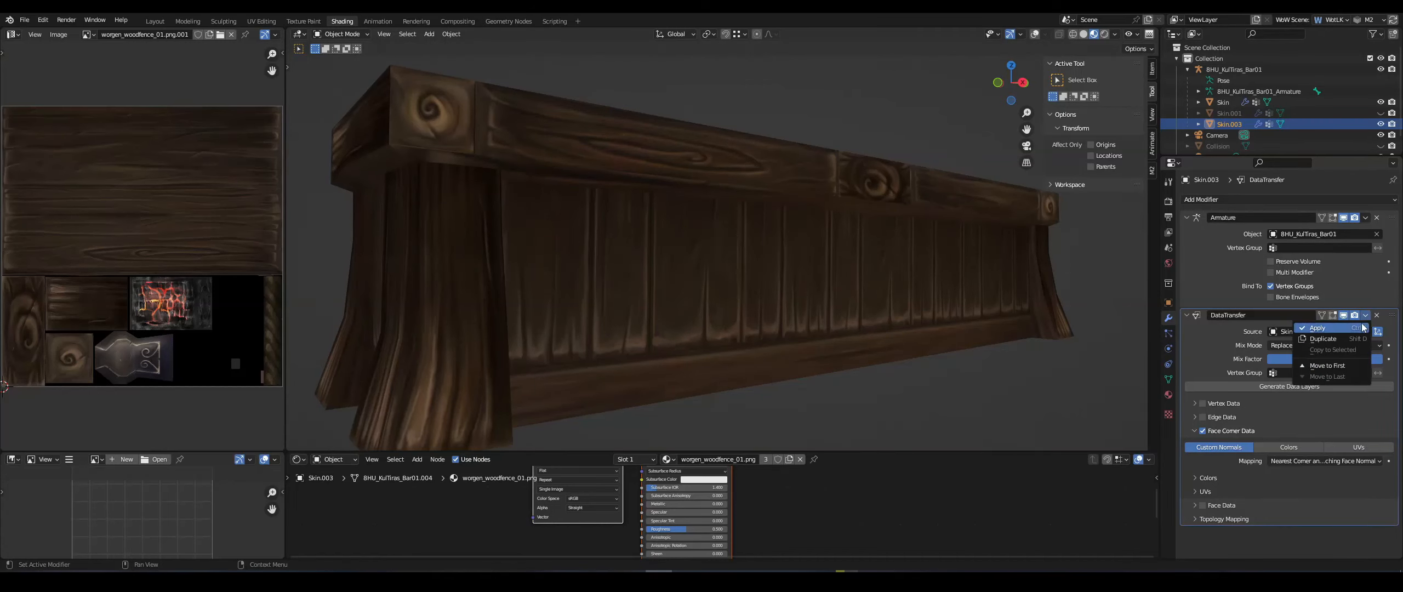
- Apply the Data Transfer modifier on Skin.003, then check its geometry data and the bench in solid shading
{"action": "left_click", "coordinate": [1363, 327]}
{"action": "left_click", "coordinate": [1168, 379]}
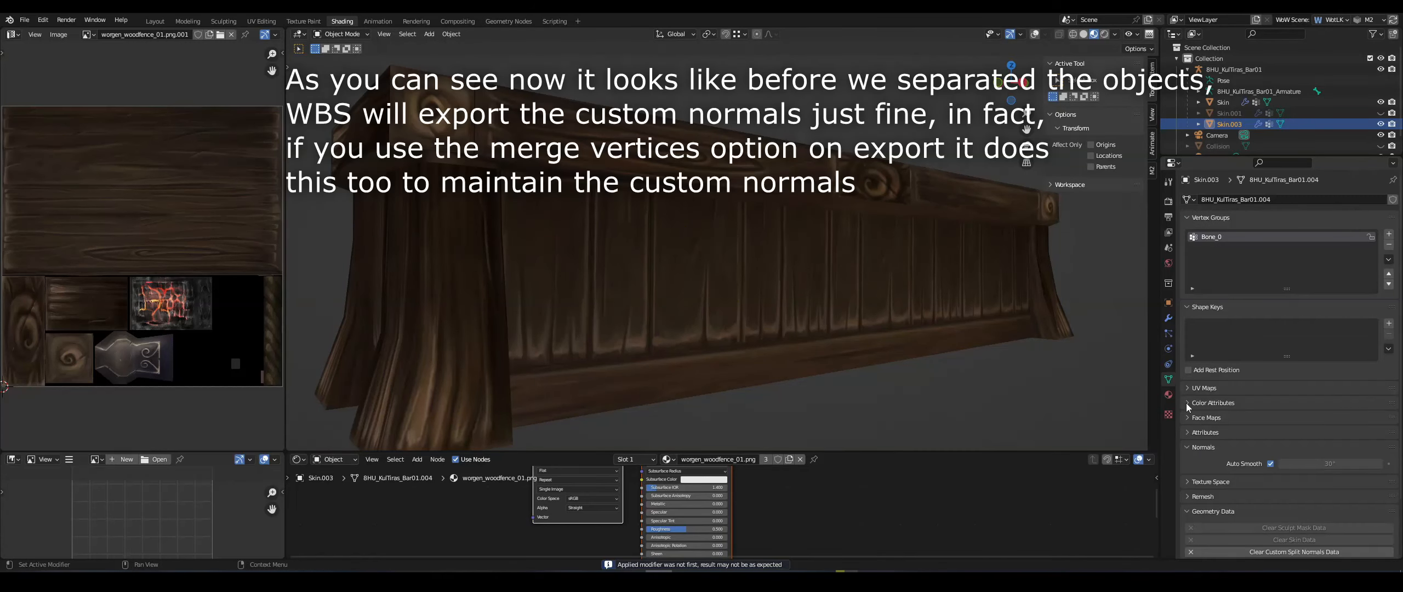
{"action": "scroll", "coordinate": [1225, 462], "scroll_direction": "down", "scroll_amount": 3}
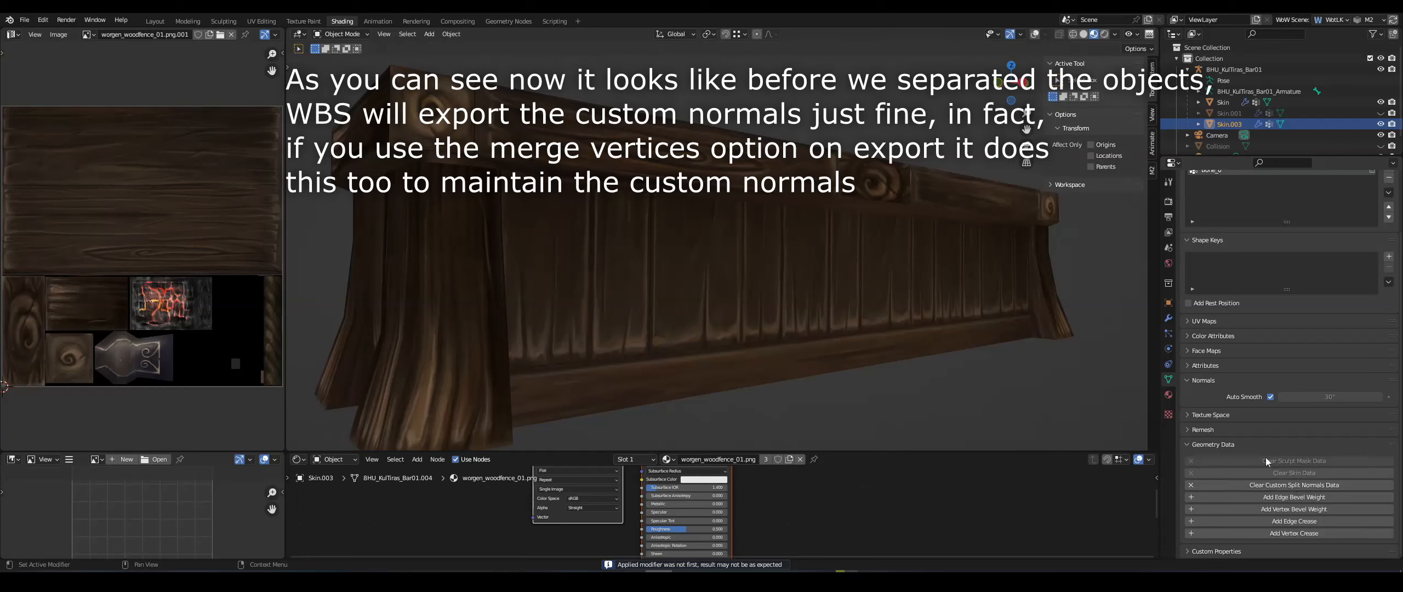
{"action": "left_click", "coordinate": [1083, 34]}
{"action": "mouse_move", "coordinate": [1041, 94]}
{"action": "middle_mouse_down"}
{"action": "mouse_move", "coordinate": [935, 217]}
{"action": "mouse_move", "coordinate": [1139, 156]}
{"action": "middle_mouse_up"}
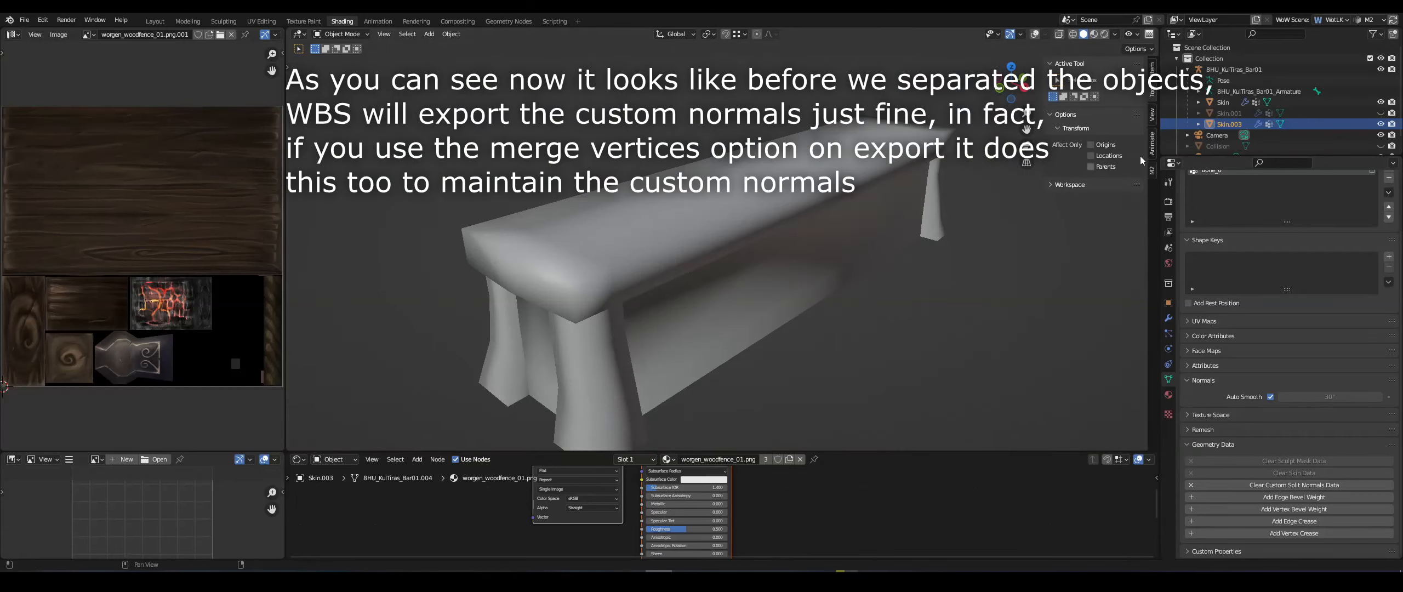
- Try clearing the Skin mesh's custom split normals data, undo it, and select Skin.003 again
{"action": "left_click", "coordinate": [1224, 103]}
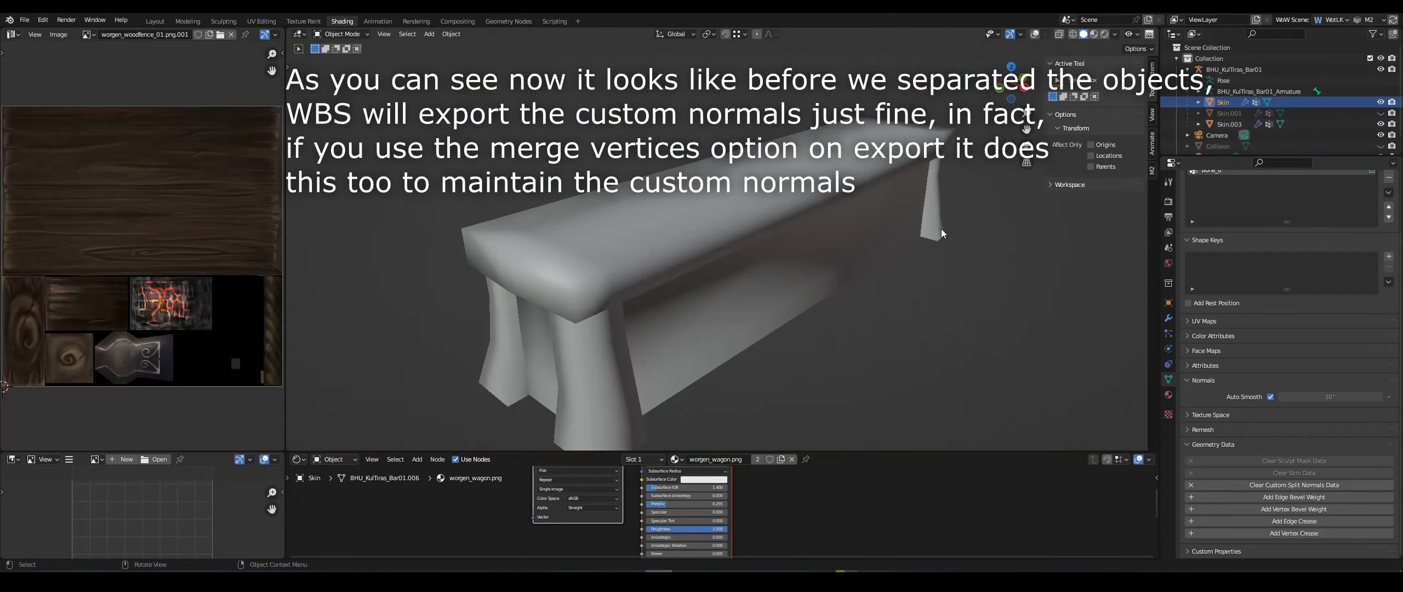
{"action": "left_click", "coordinate": [1270, 486]}
{"action": "key", "text": "ctrl+z"}
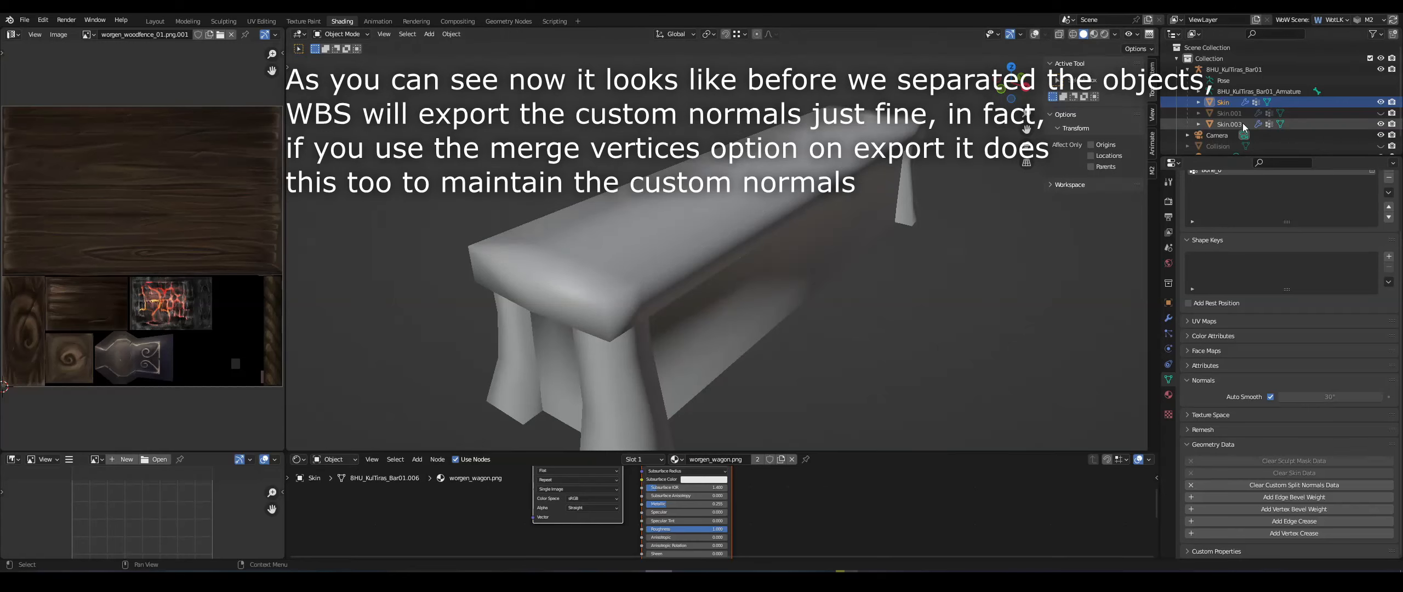
{"action": "left_click", "coordinate": [1228, 124]}
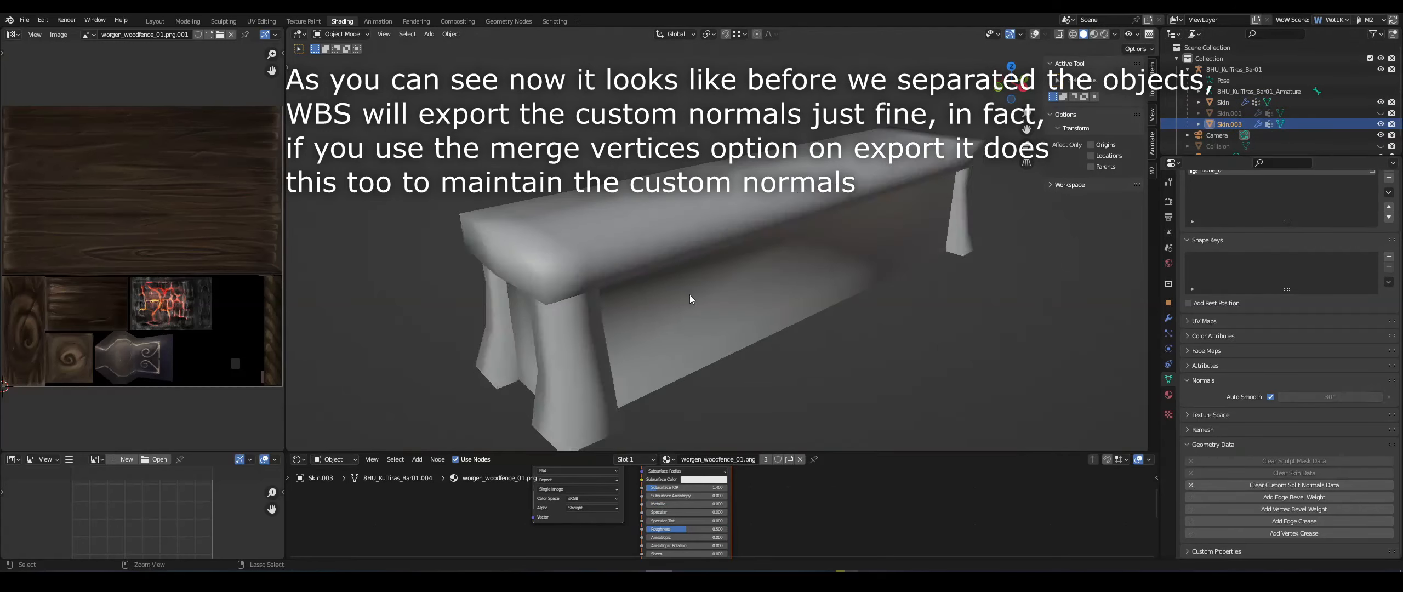